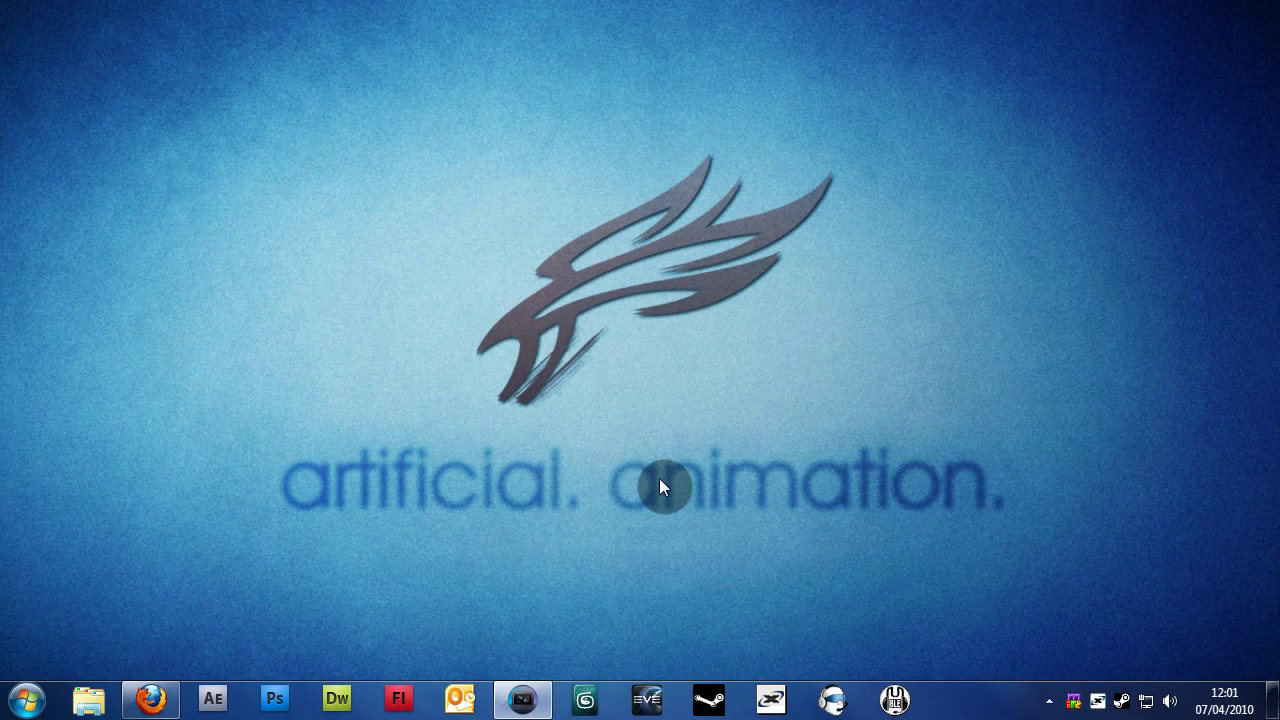
Bring Vegas Pro back up and preview the cockpit clip around 00:00:03:27 to 00:00:04:24
click(530, 698)
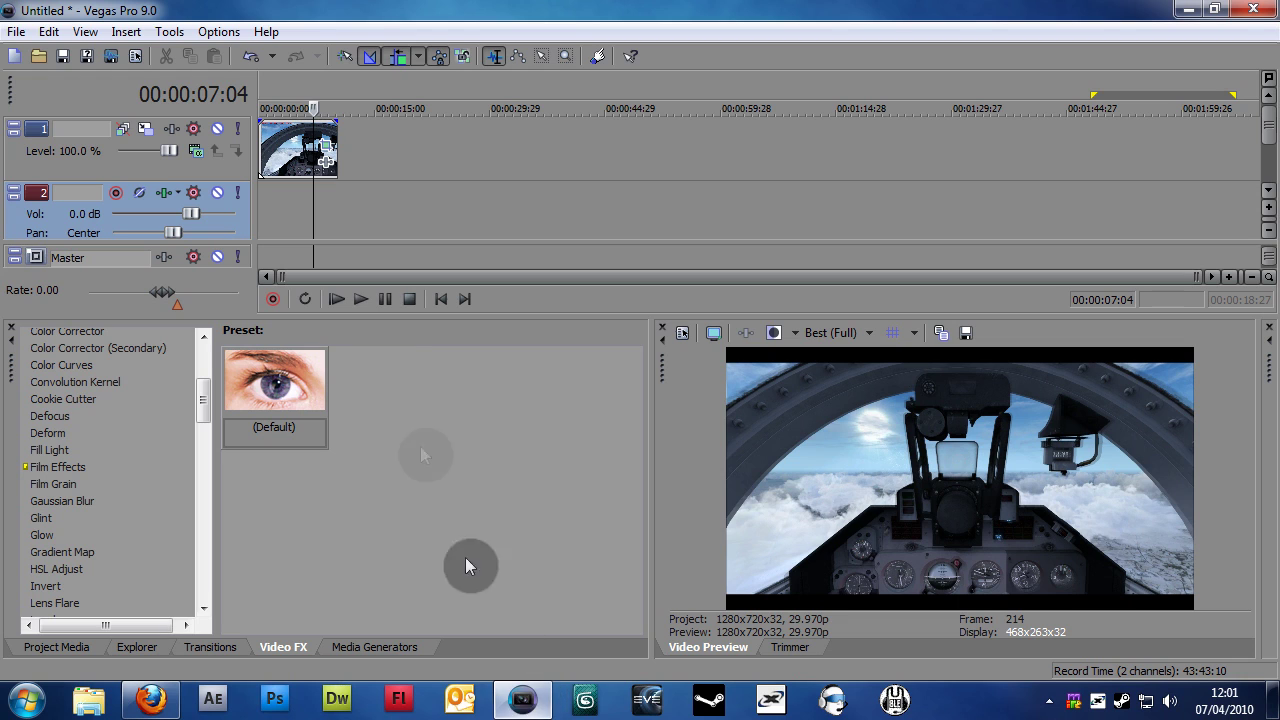
click(291, 108)
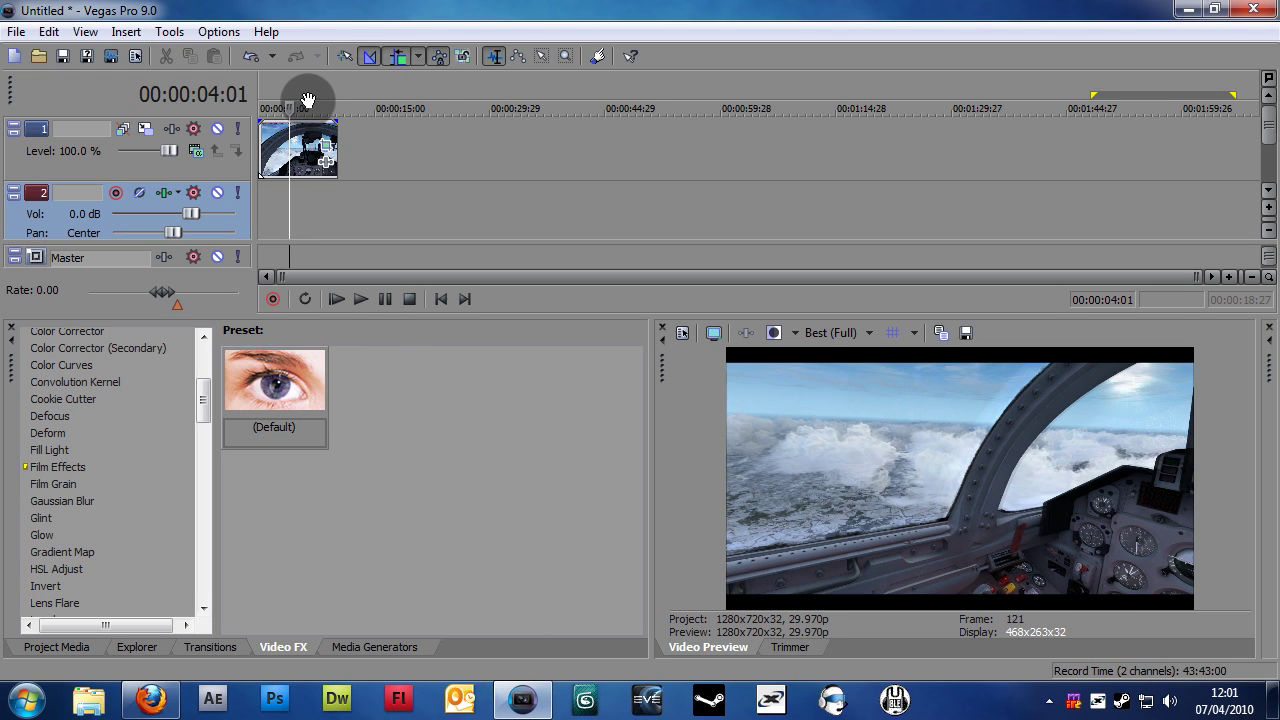
scroll(323, 183, up, 5)
scroll(324, 183, up, 3)
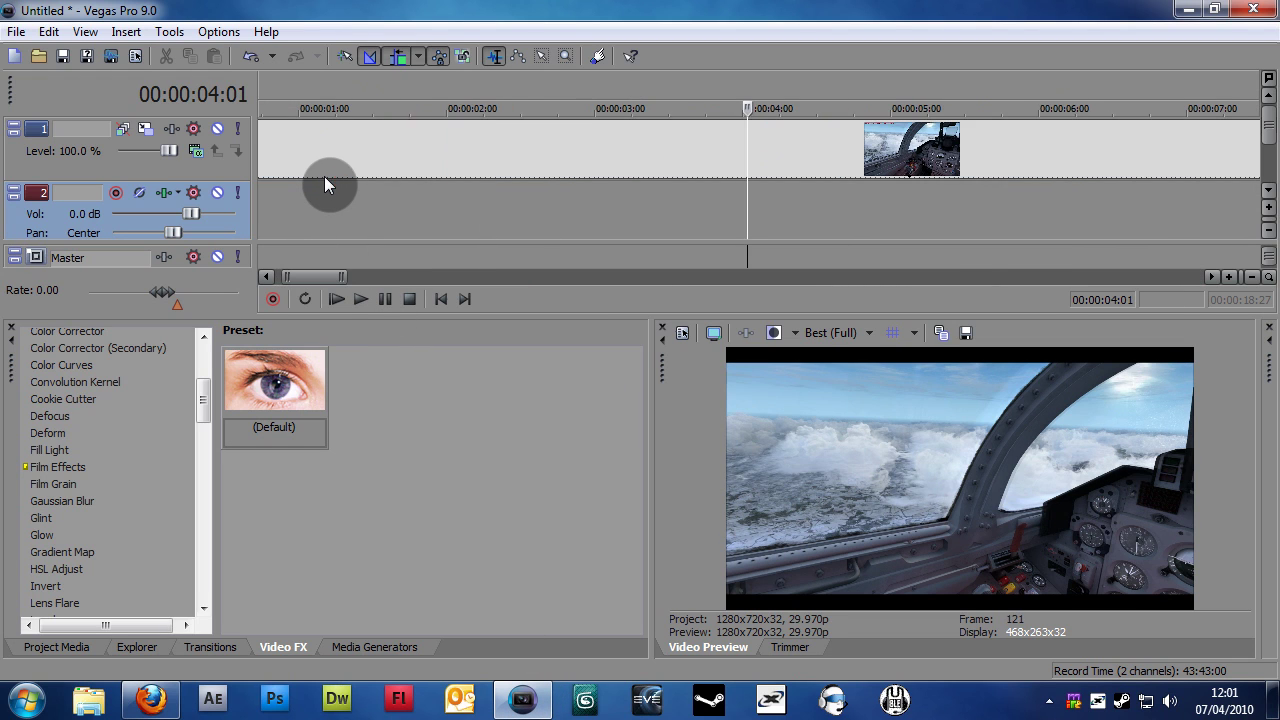
scroll(324, 176, down, 8)
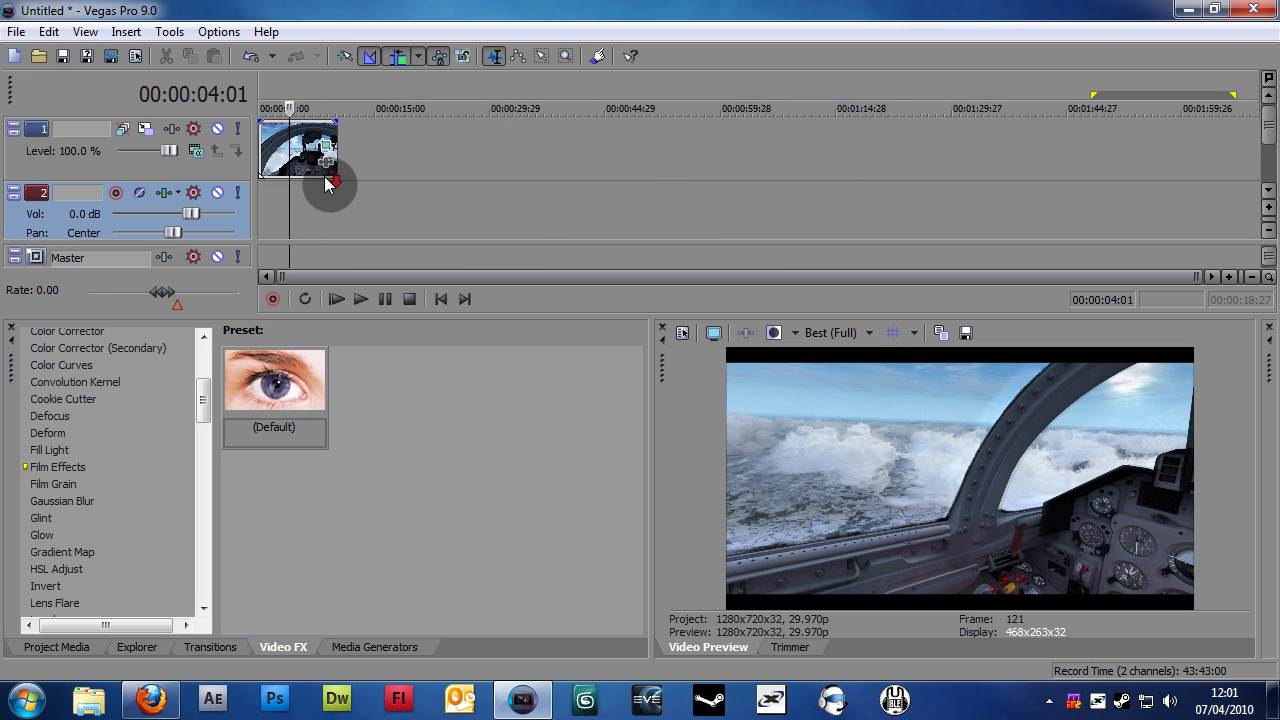
click(290, 148)
click(290, 148)
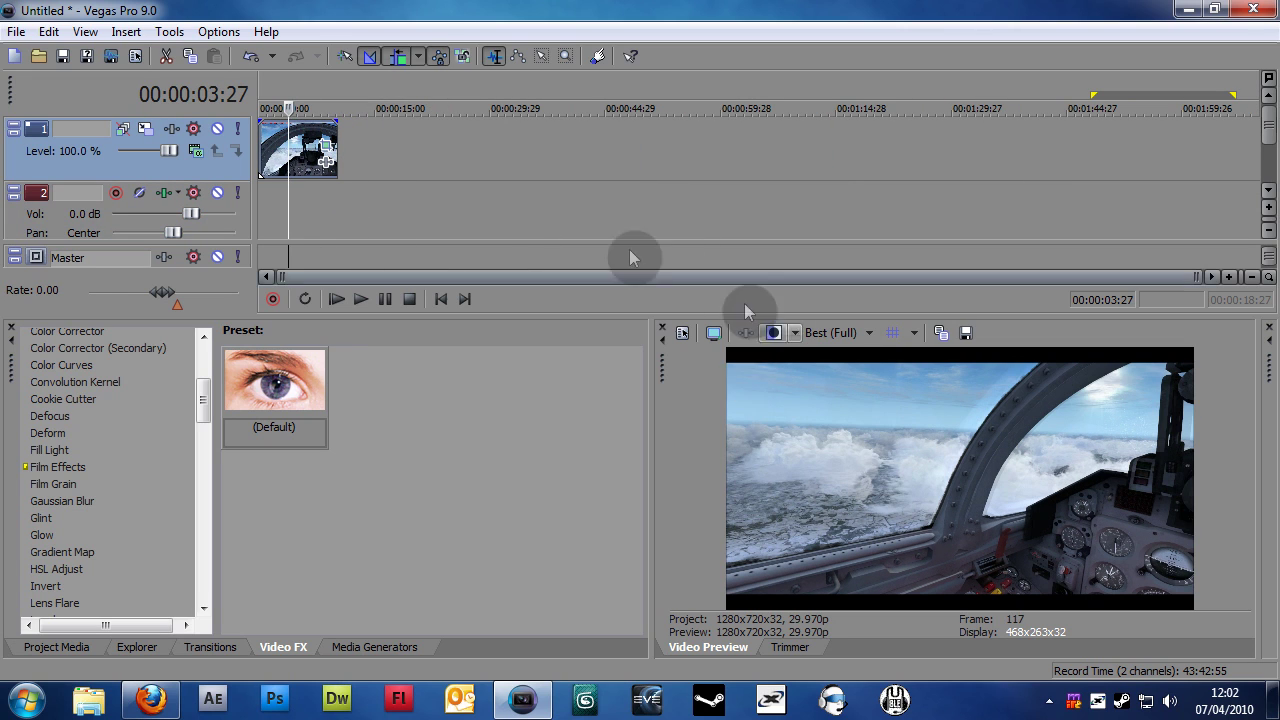
click(296, 150)
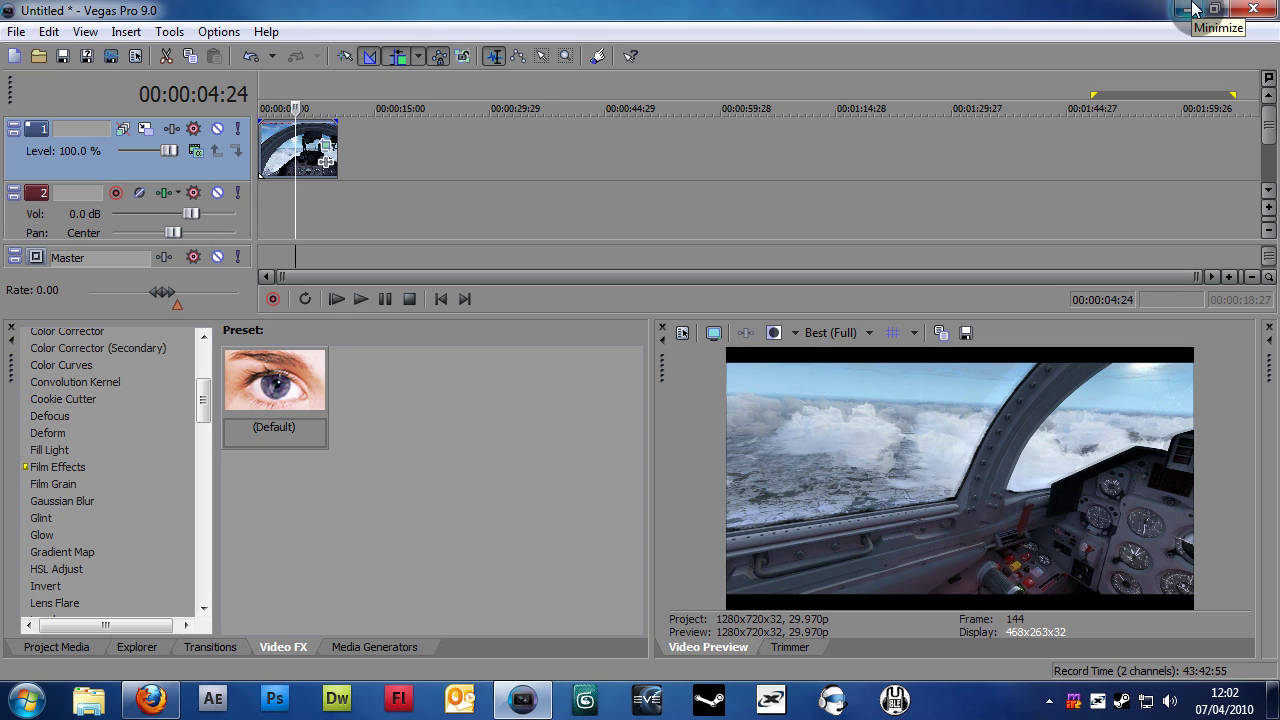
Google 'magic bullet' in Firefox and open the Red Giant Magic Bullet Suite 2009 result
click(1184, 10)
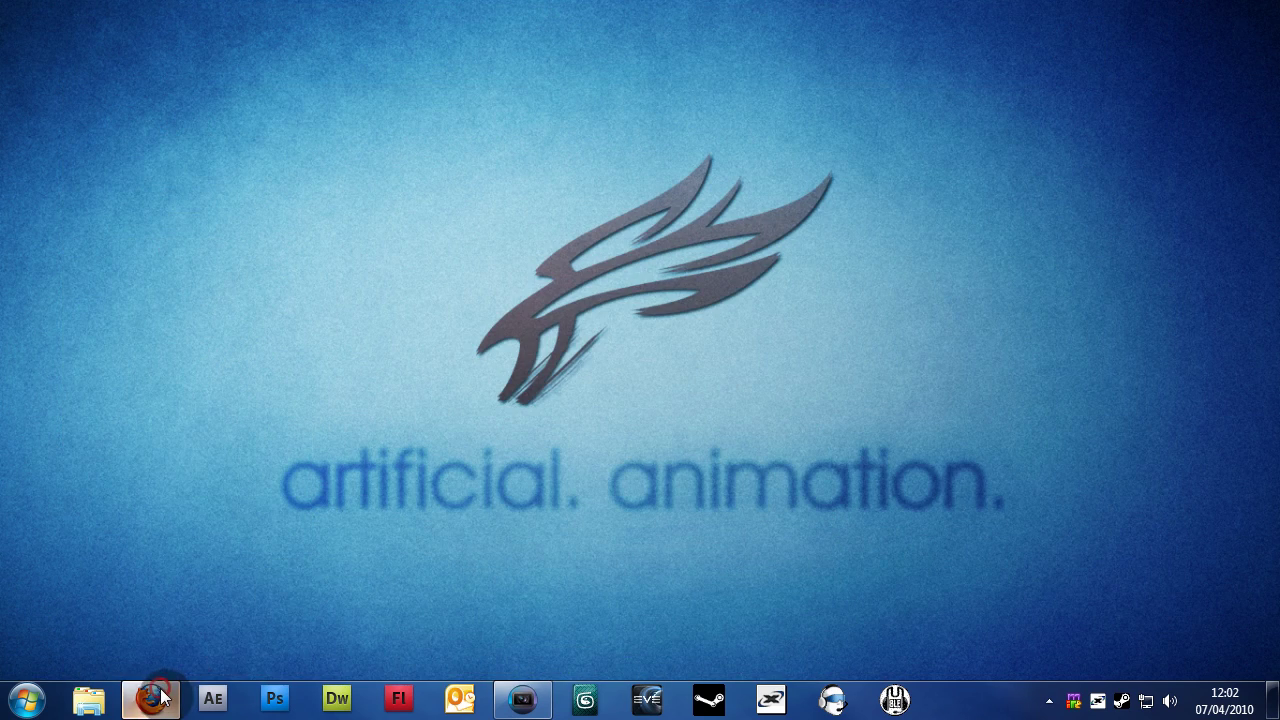
click(150, 699)
click(446, 295)
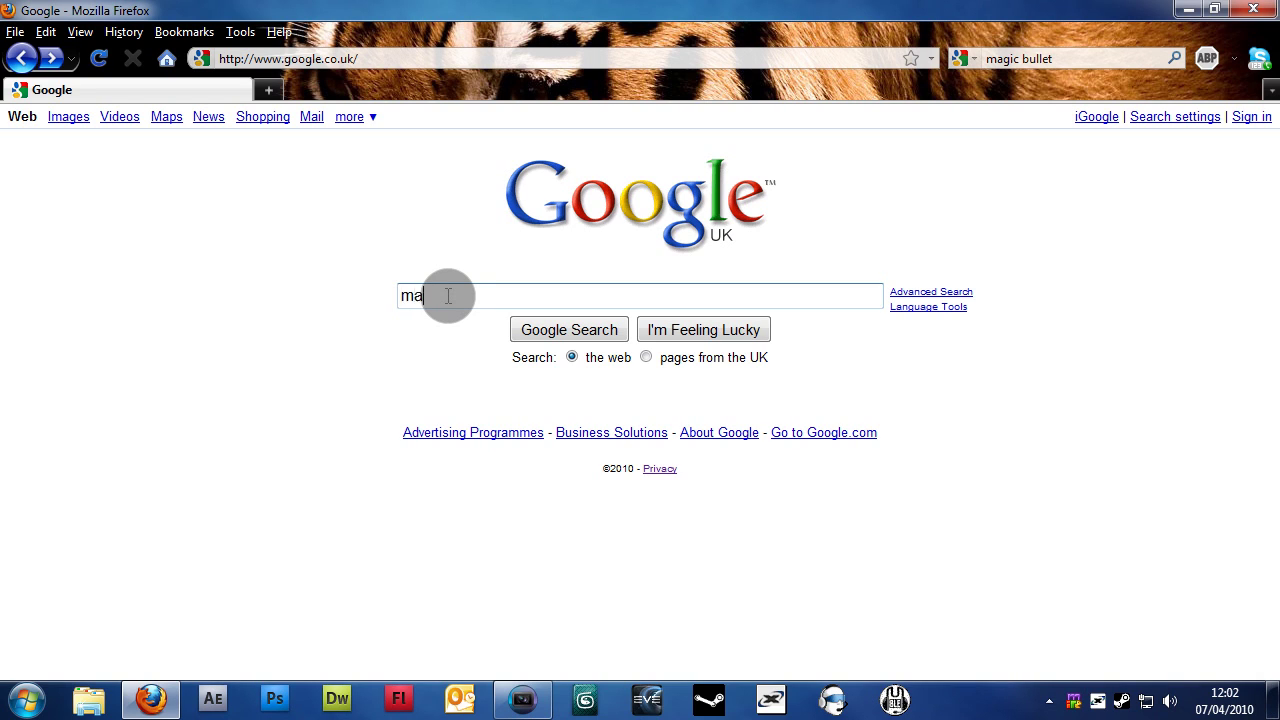
text(magic bullet)
key(Return)
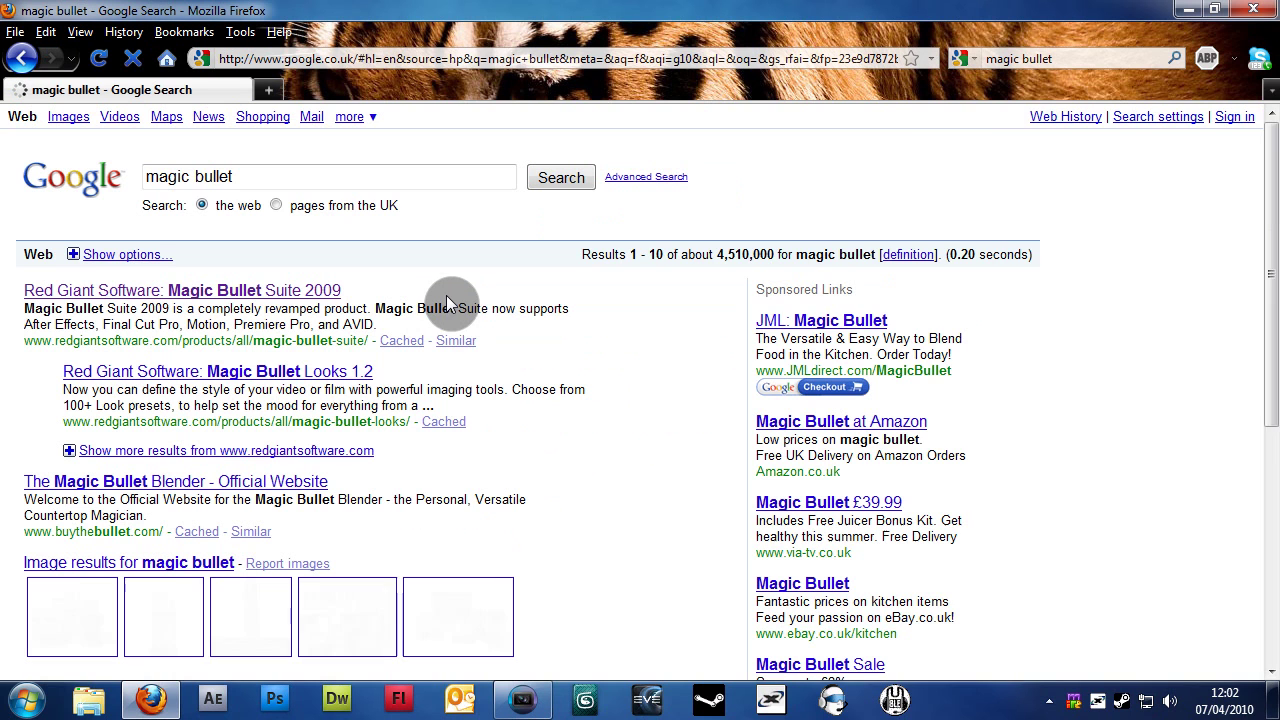
scroll(480, 340, down, 2)
scroll(467, 506, up, 2)
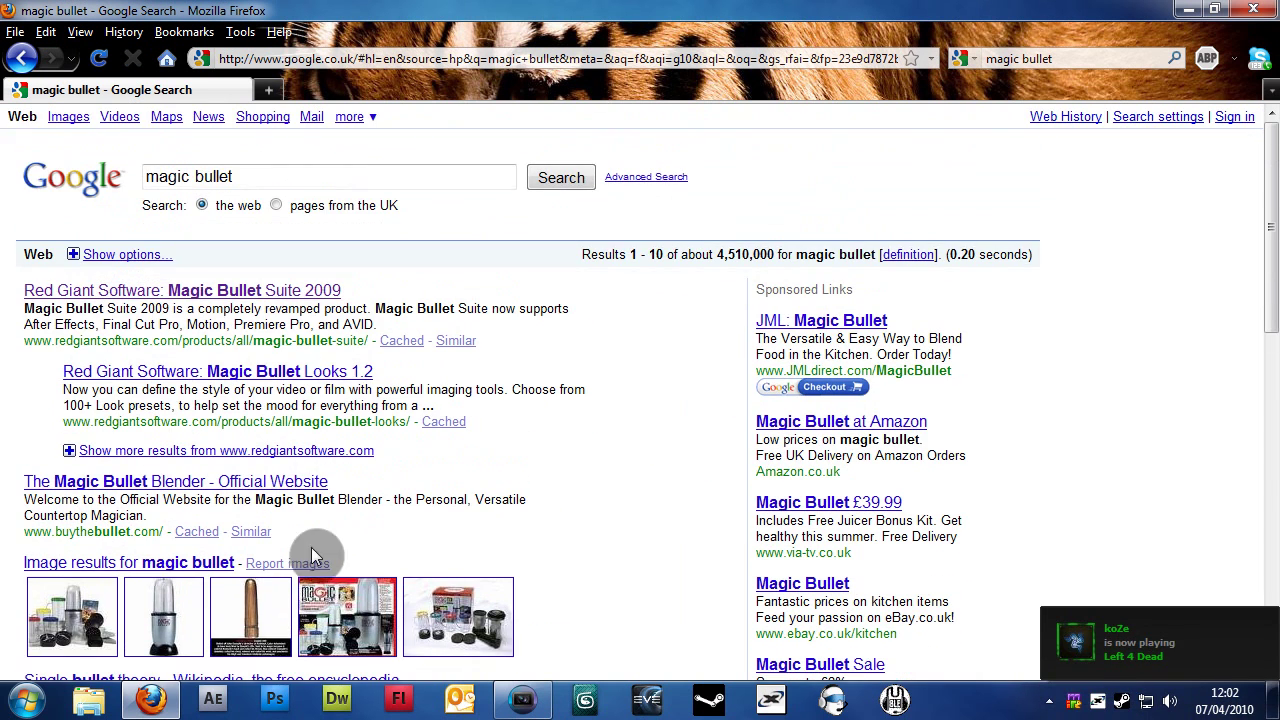
click(167, 293)
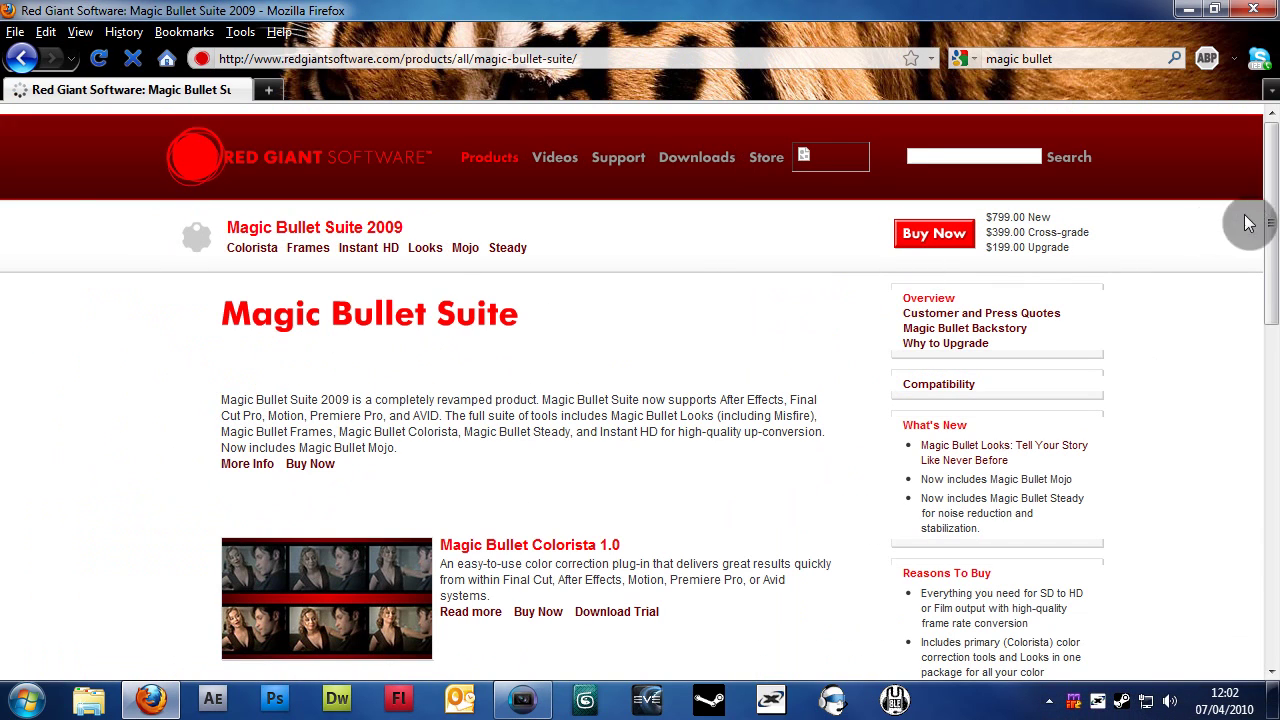
Scroll through the Magic Bullet Suite 2009 included products down to Magic Bullet Looks 1.2
drag(1270, 160, 1270, 174)
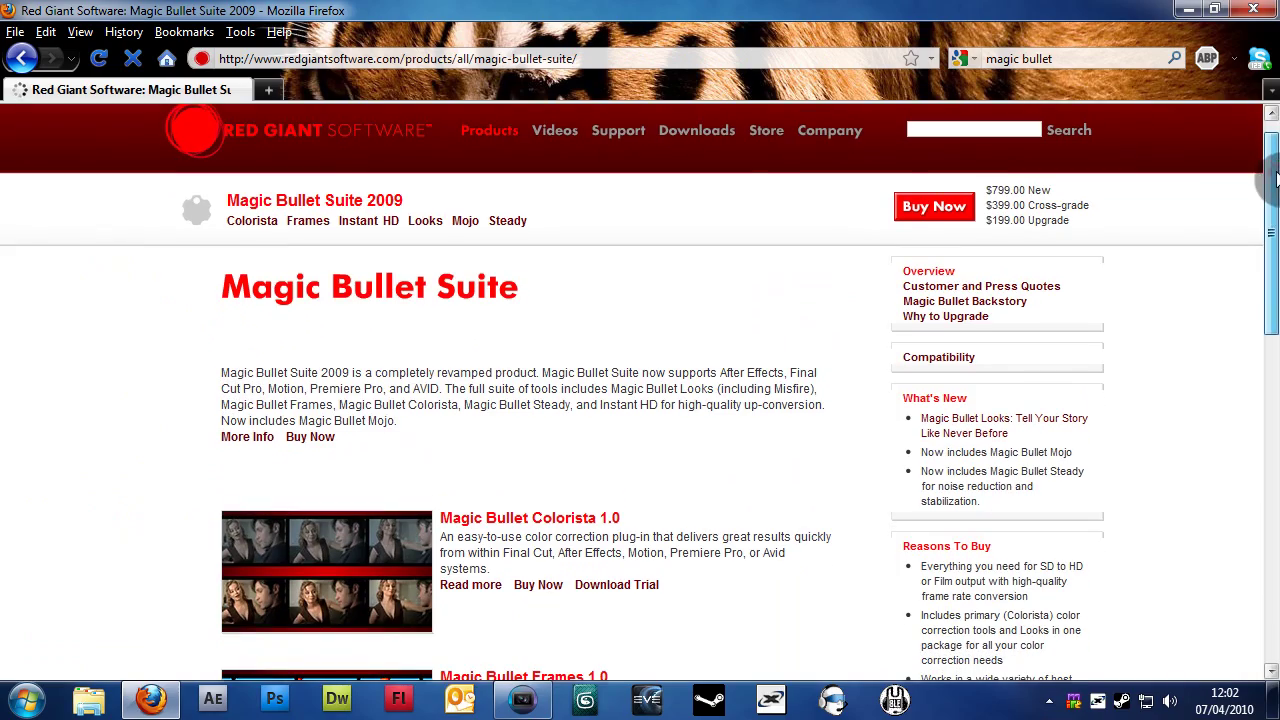
scroll(500, 345, down, 5)
scroll(485, 365, down, 10)
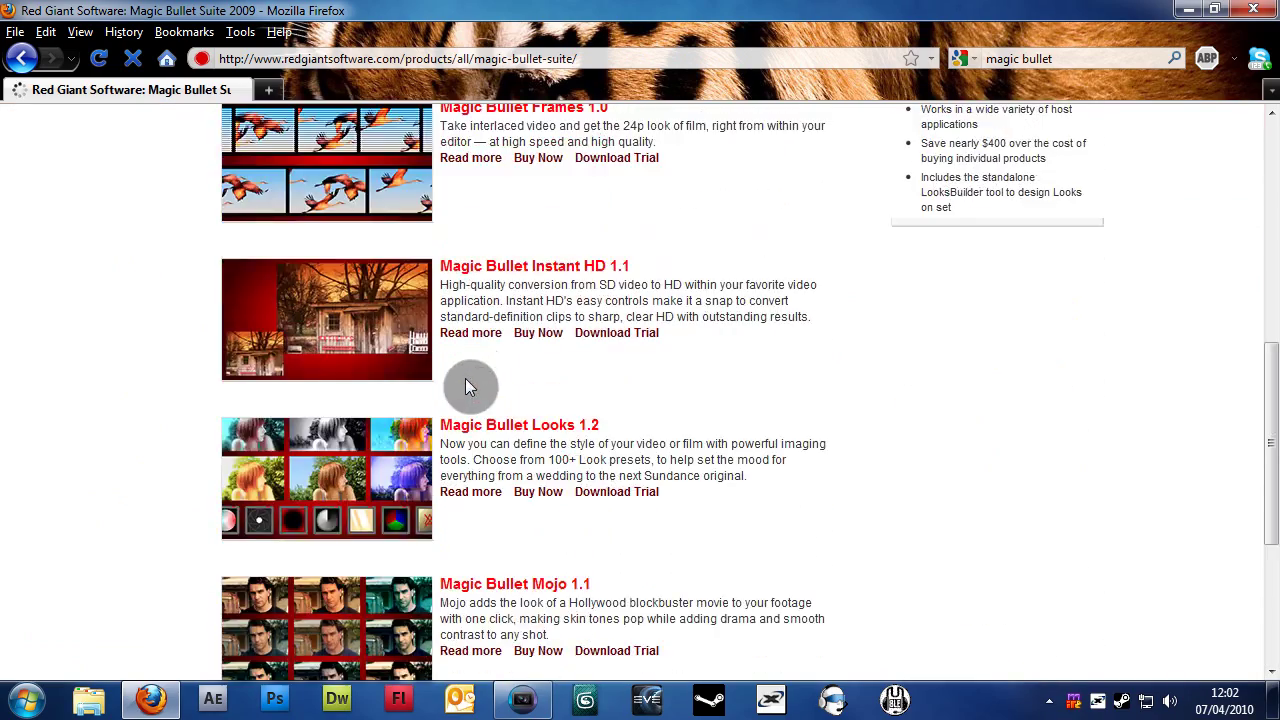
scroll(466, 480, up, 11)
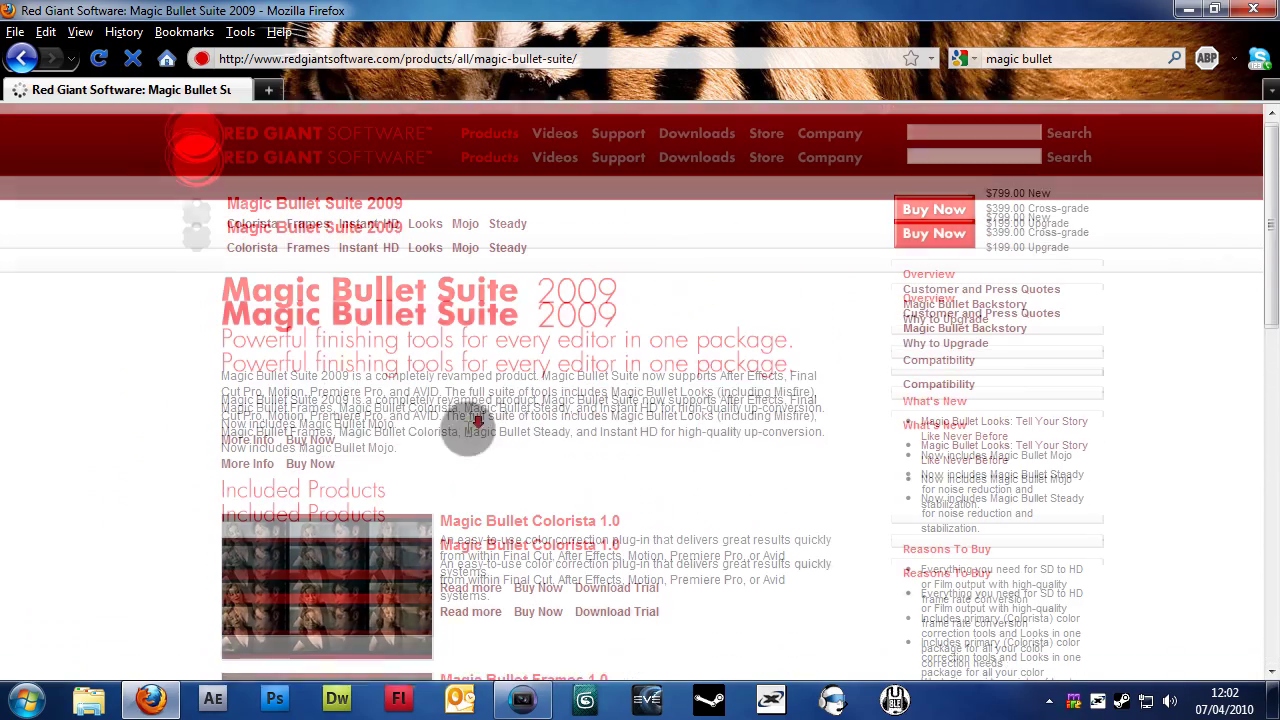
scroll(460, 425, down, 7)
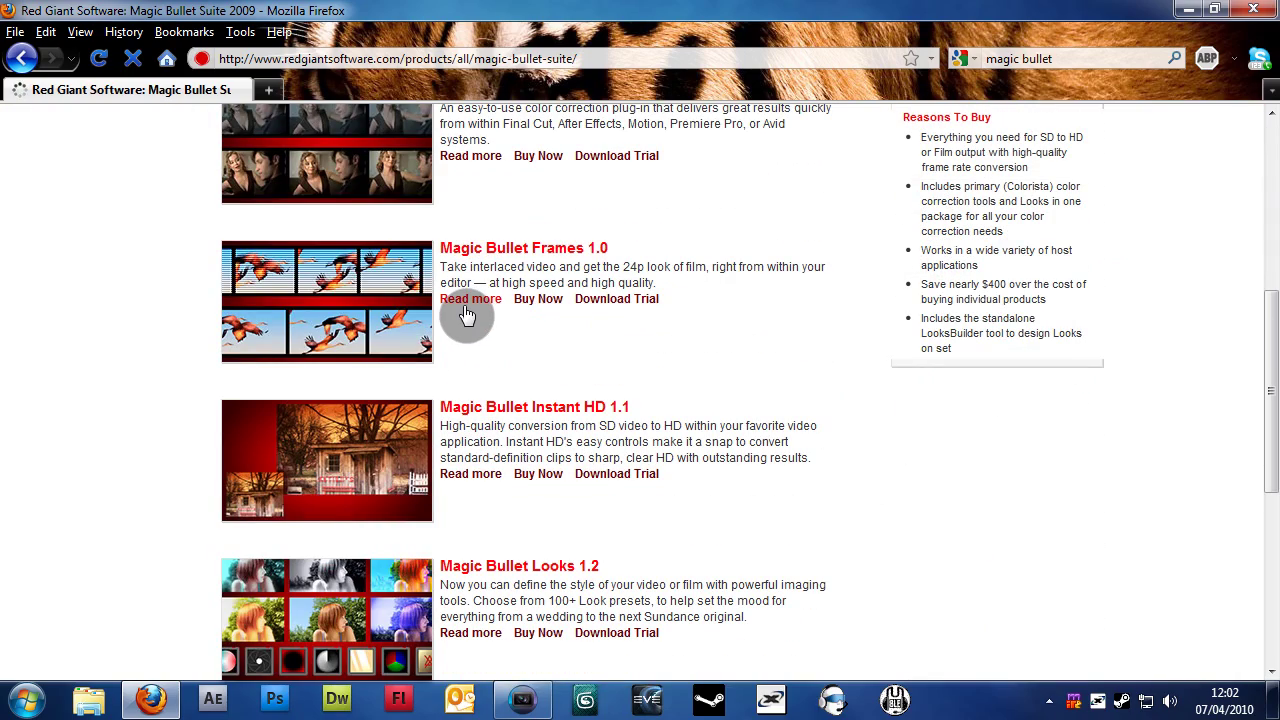
scroll(466, 314, up, 6)
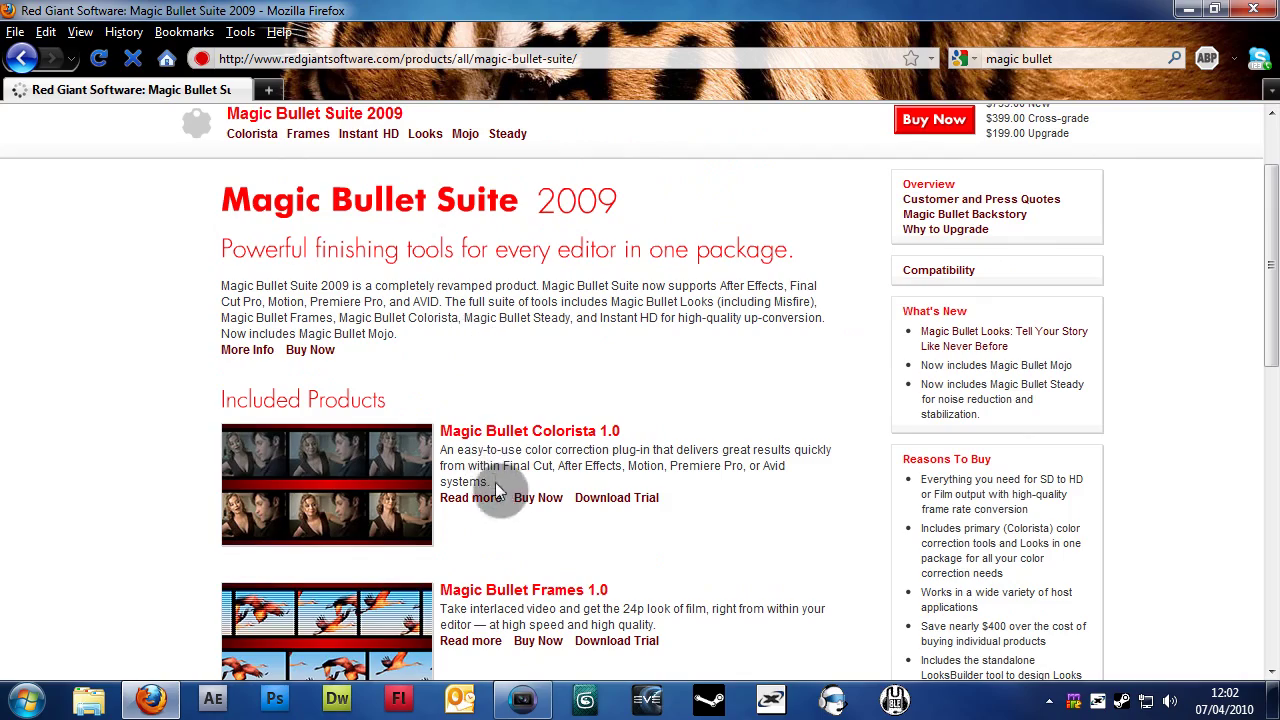
scroll(500, 491, down, 10)
scroll(520, 493, down, 3)
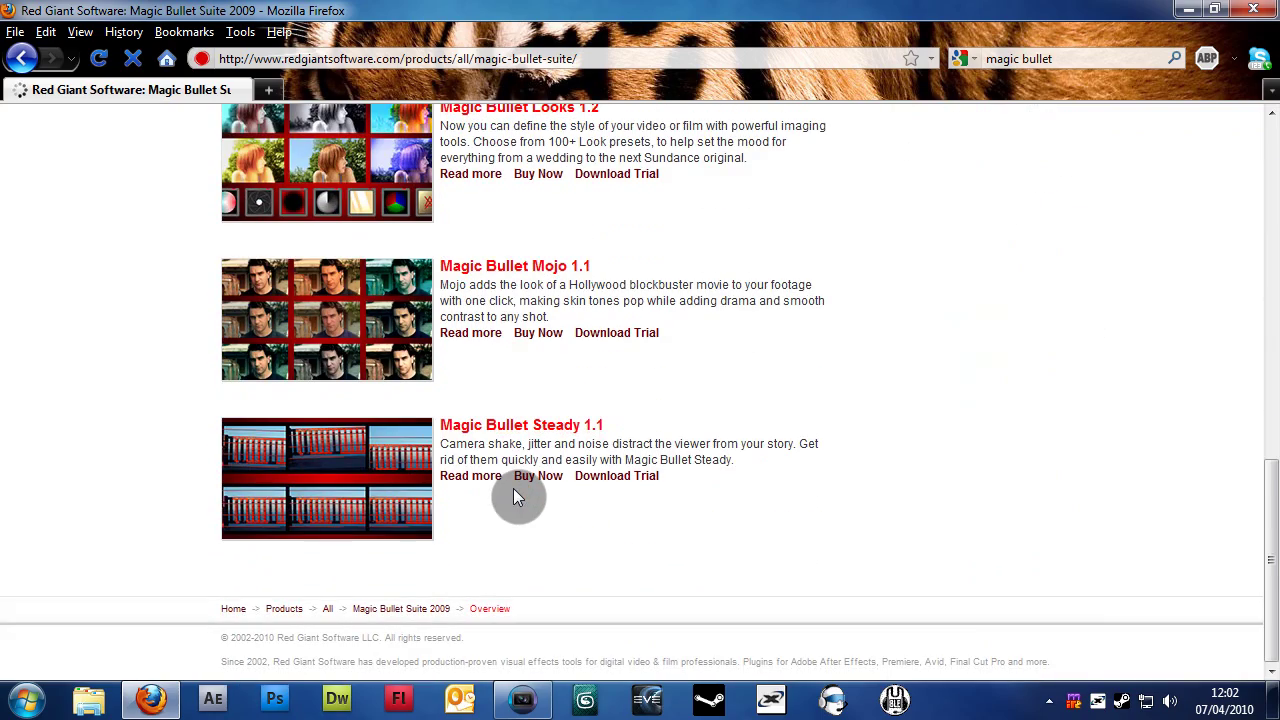
scroll(517, 497, up, 4)
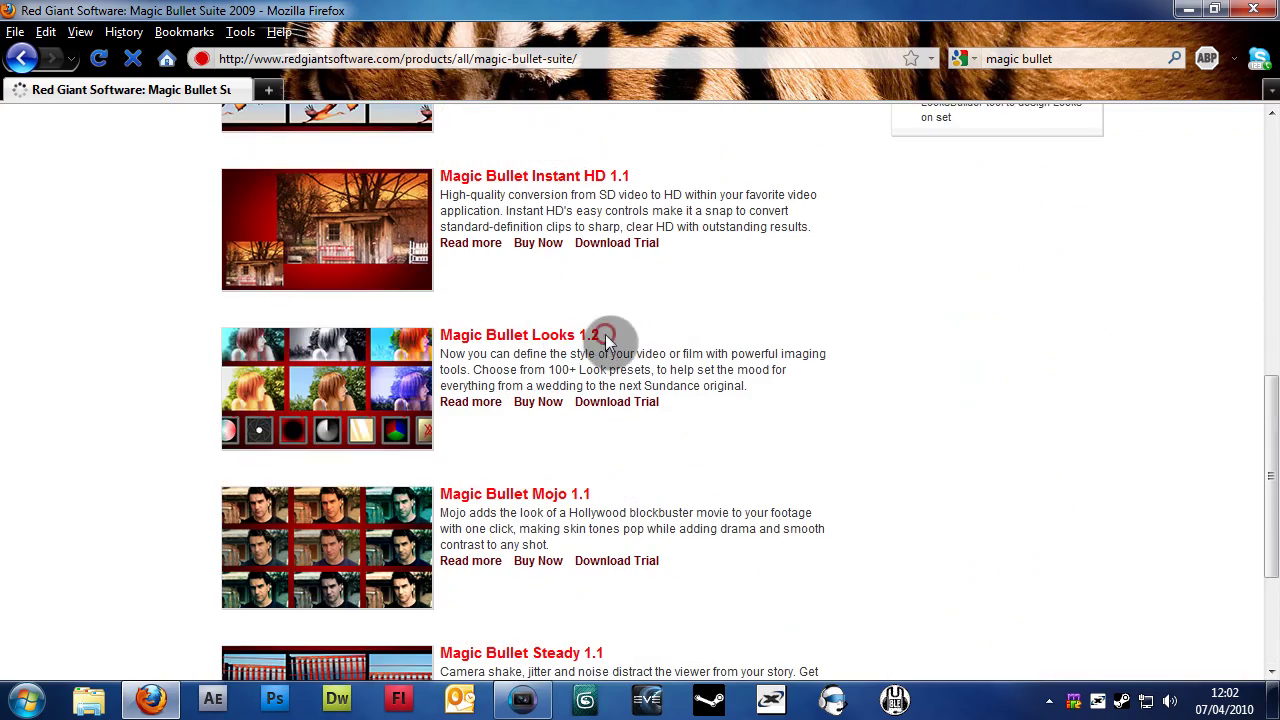
drag(608, 334, 457, 346)
click(714, 326)
click(628, 402)
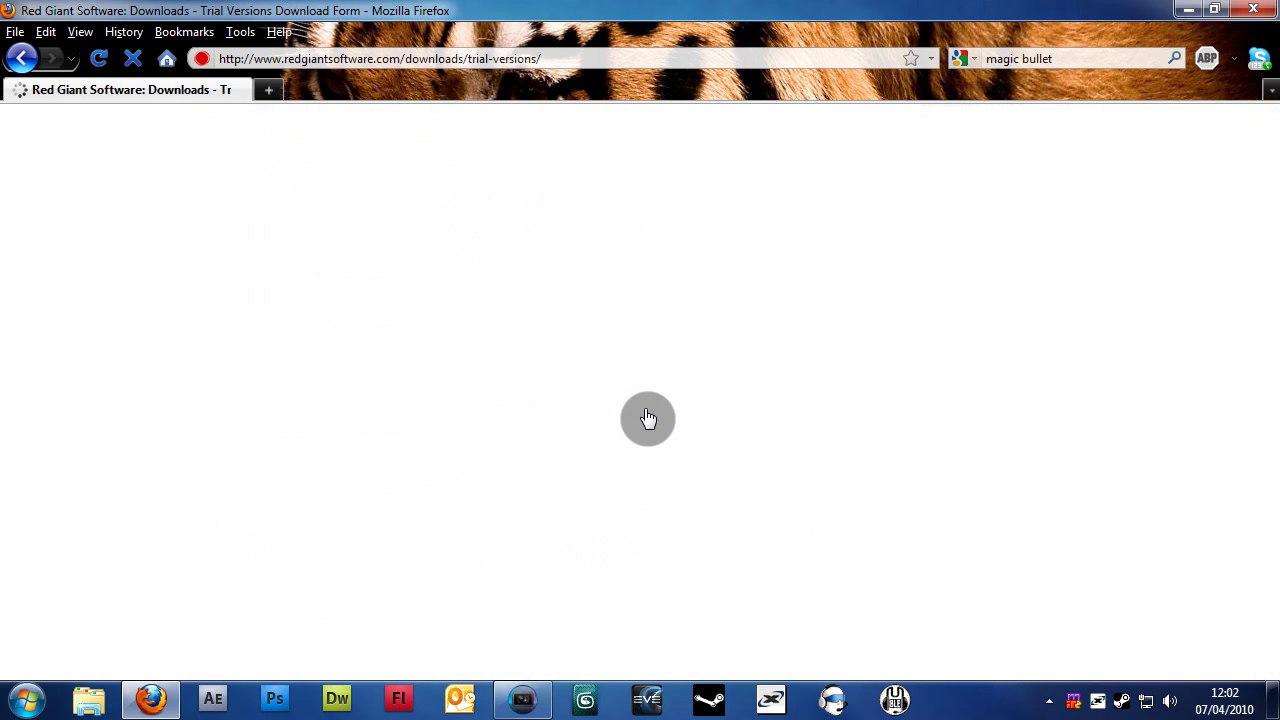
scroll(341, 300, down, 2)
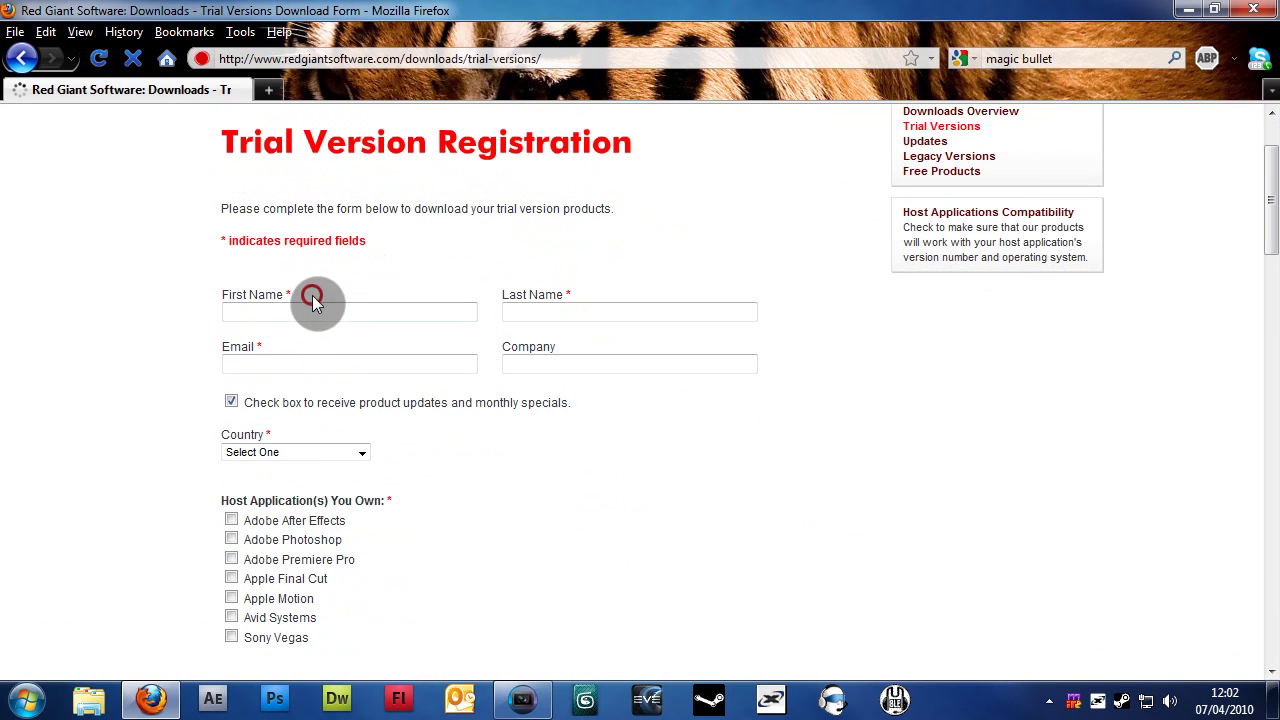
click(308, 310)
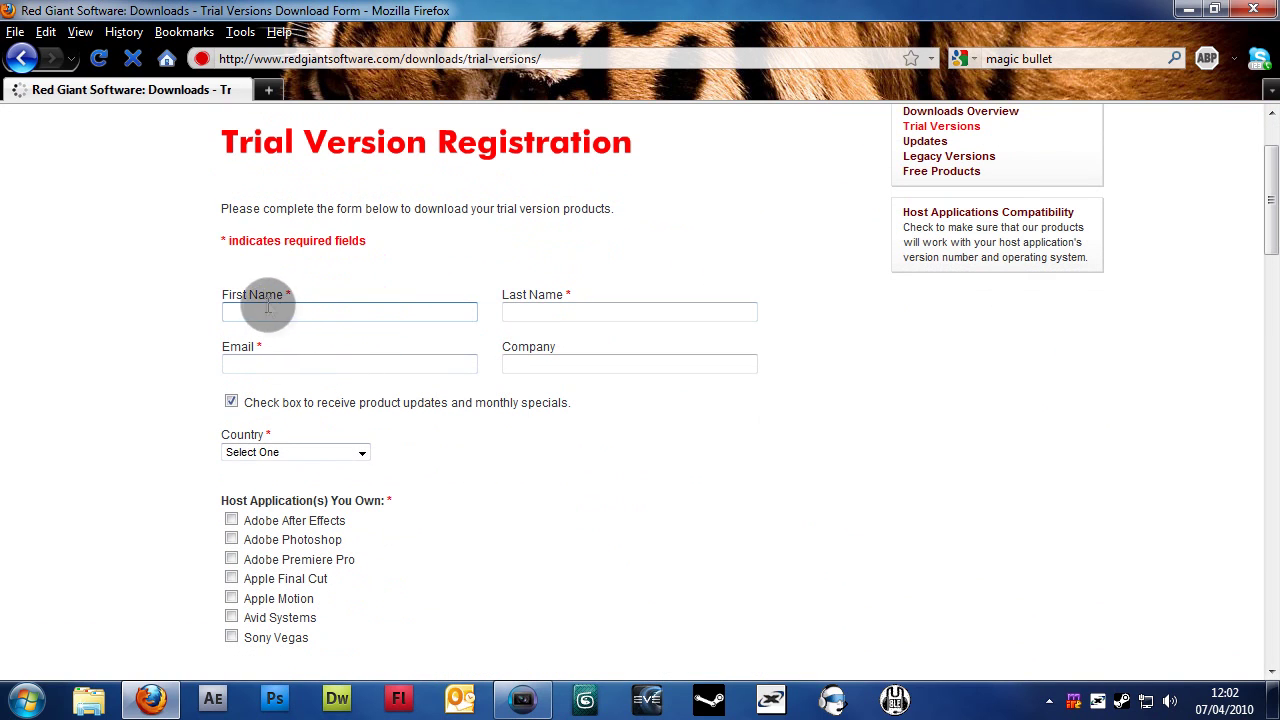
scroll(292, 368, down, 20)
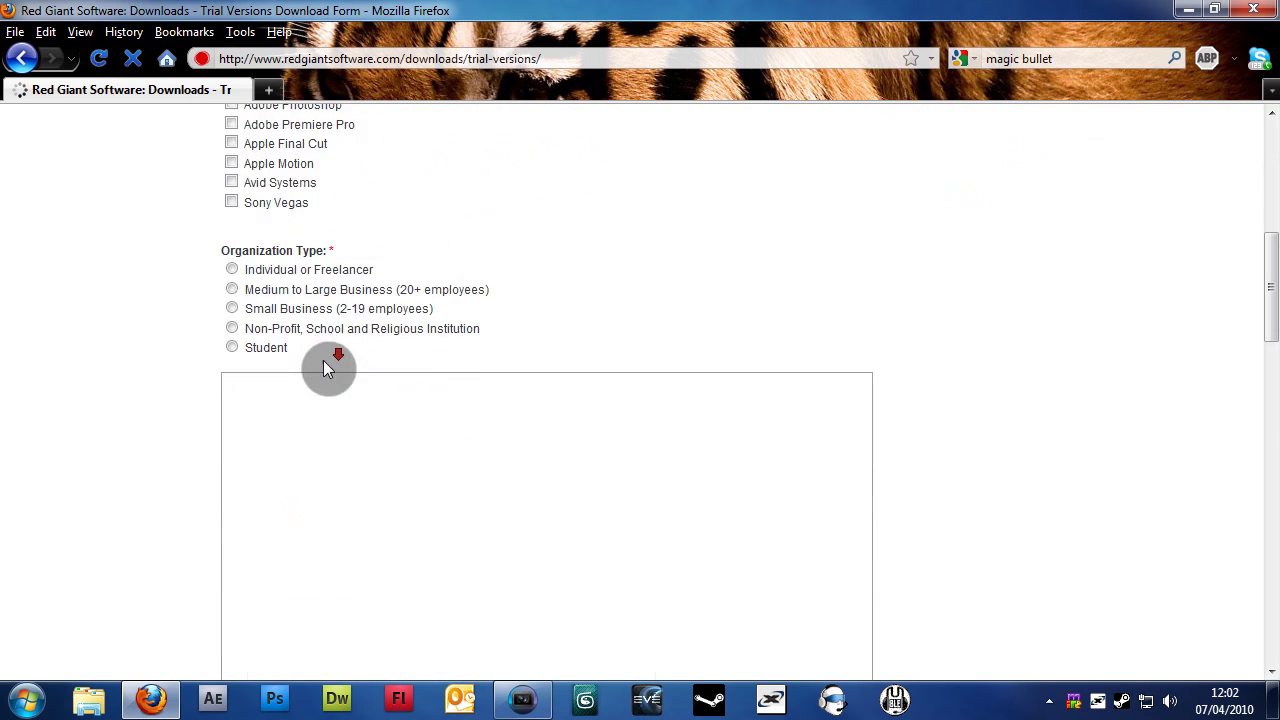
scroll(490, 335, down, 8)
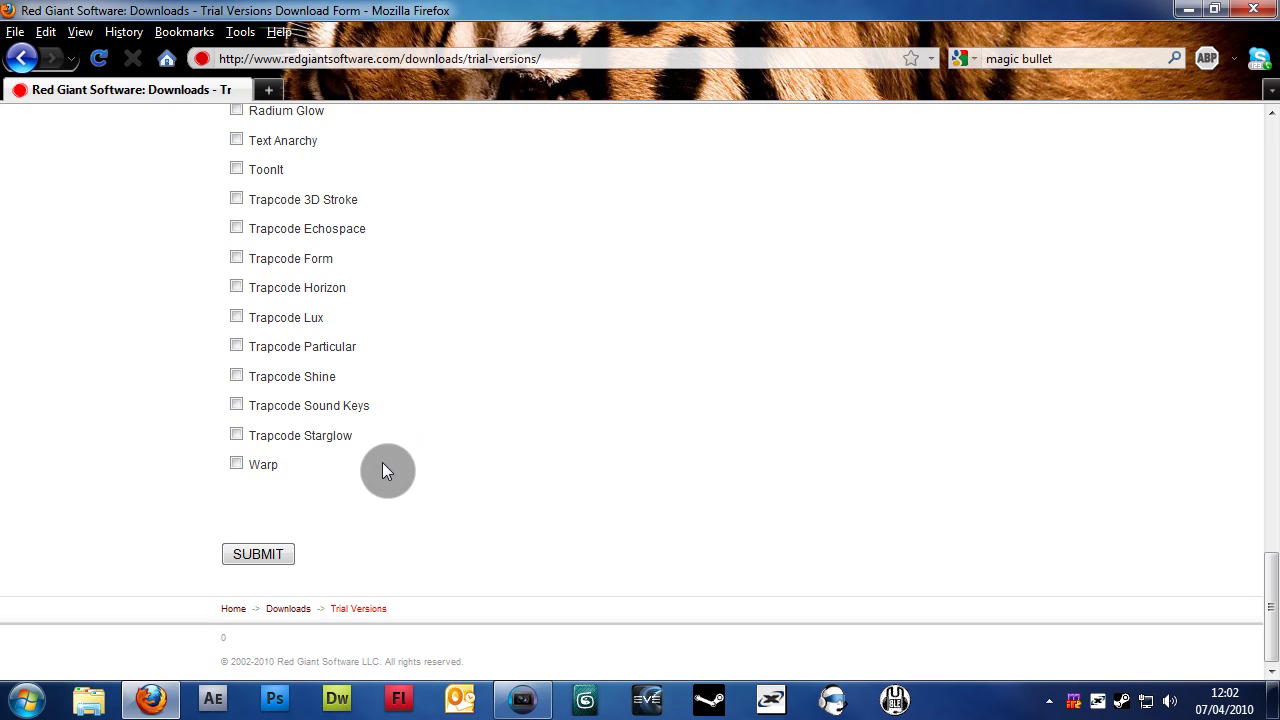
scroll(349, 580, up, 15)
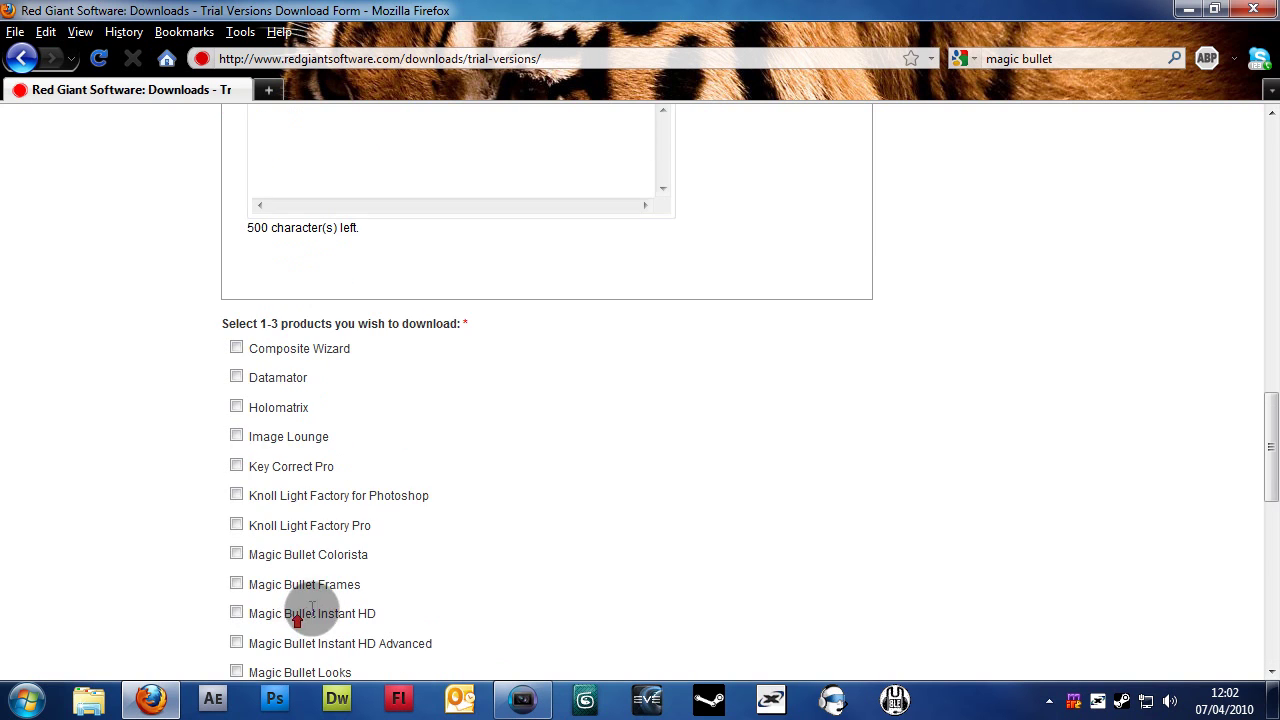
scroll(398, 549, up, 10)
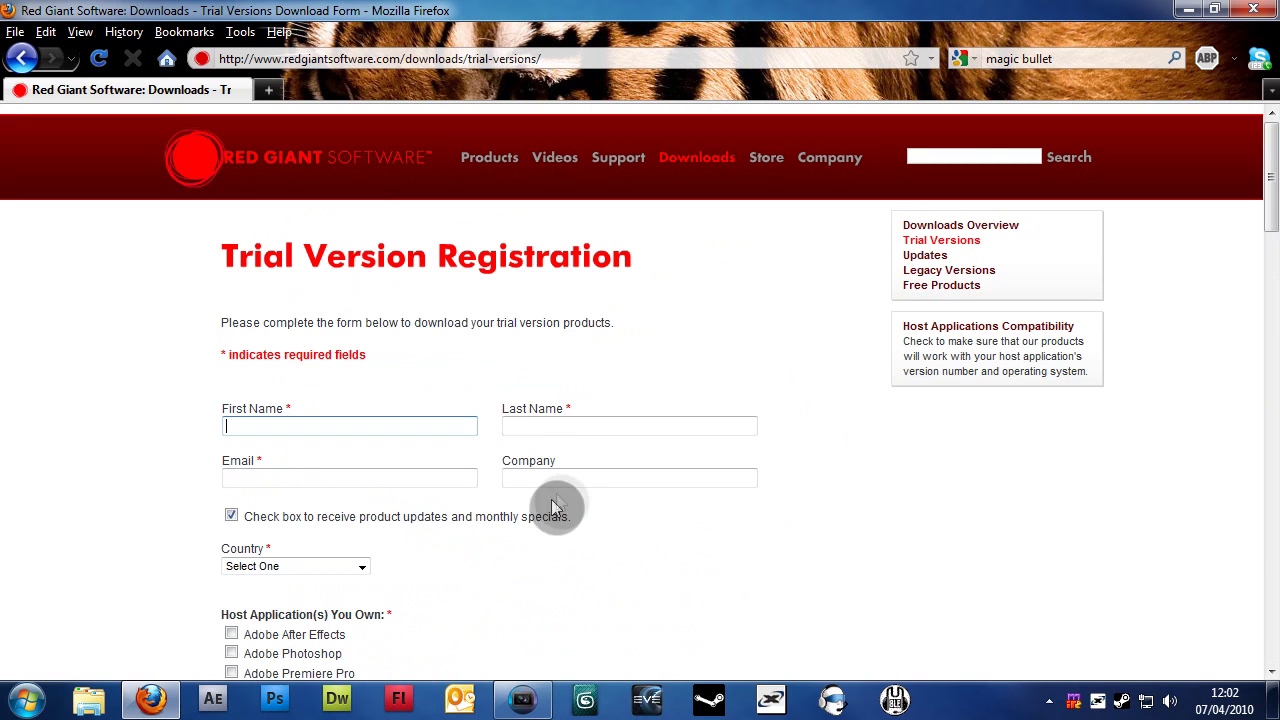
click(358, 481)
click(563, 424)
click(374, 426)
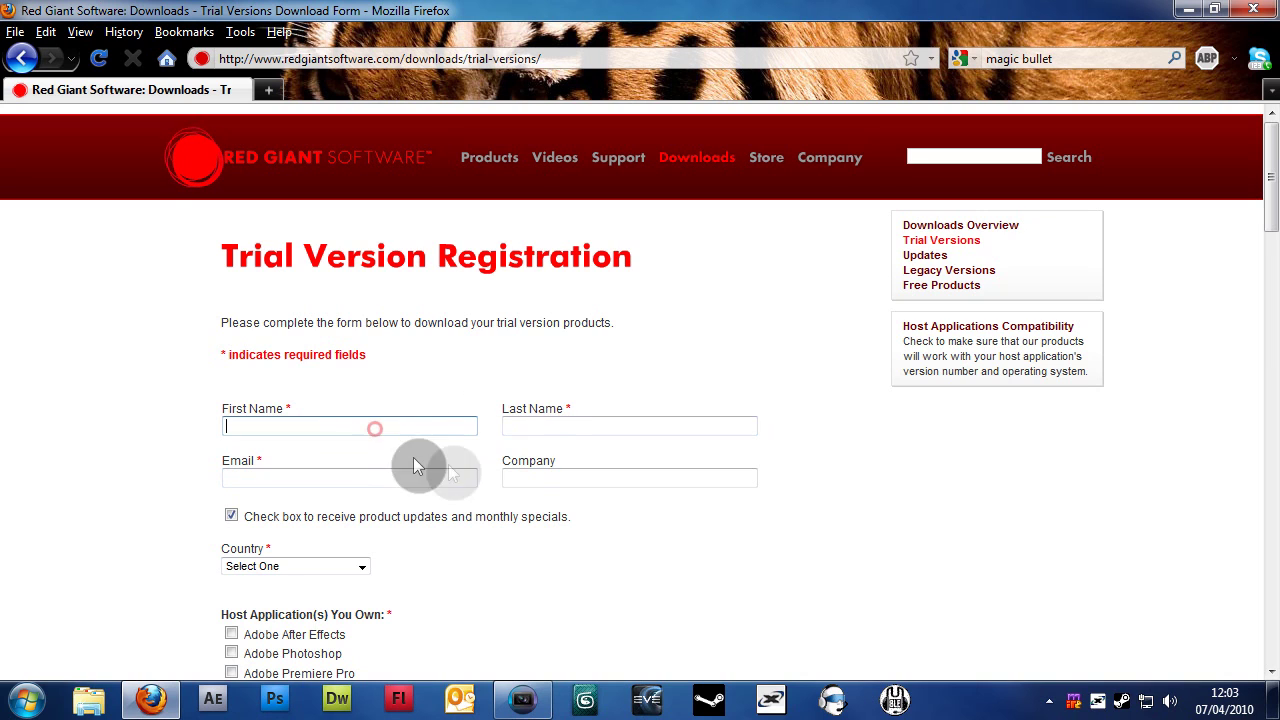
click(525, 477)
scroll(450, 430, down, 2)
click(352, 366)
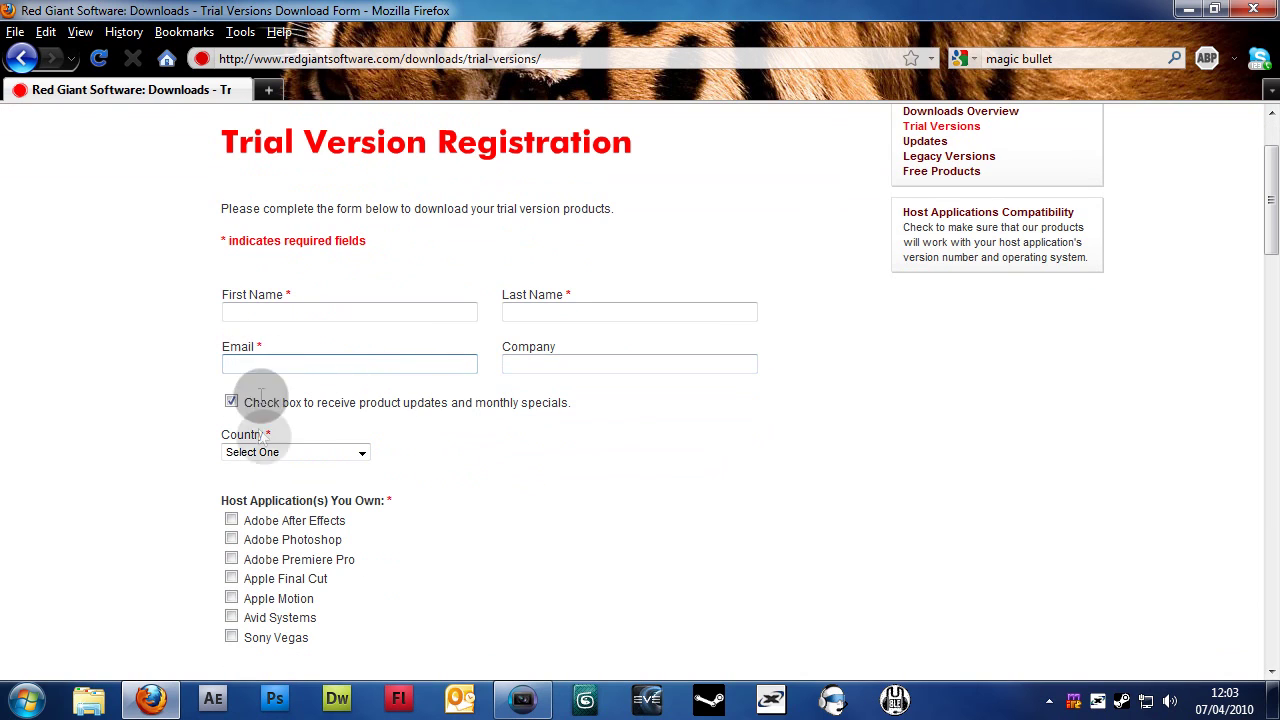
scroll(270, 430, down, 2)
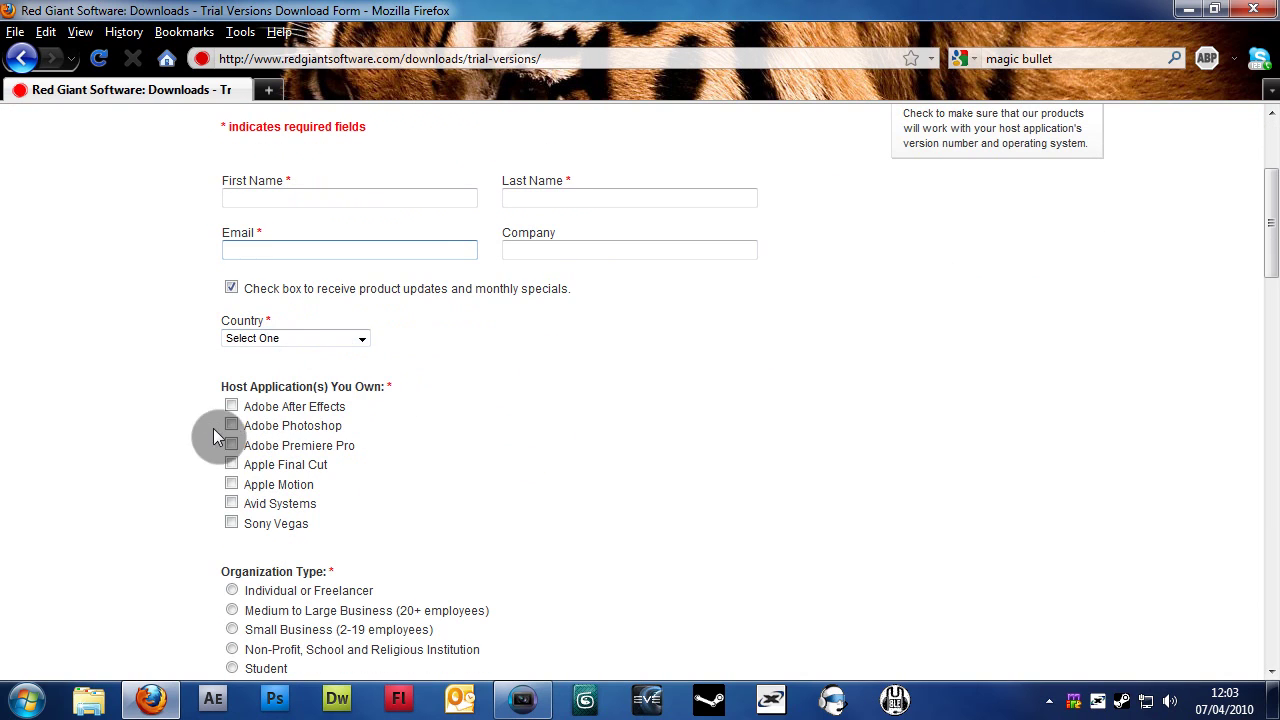
click(1253, 9)
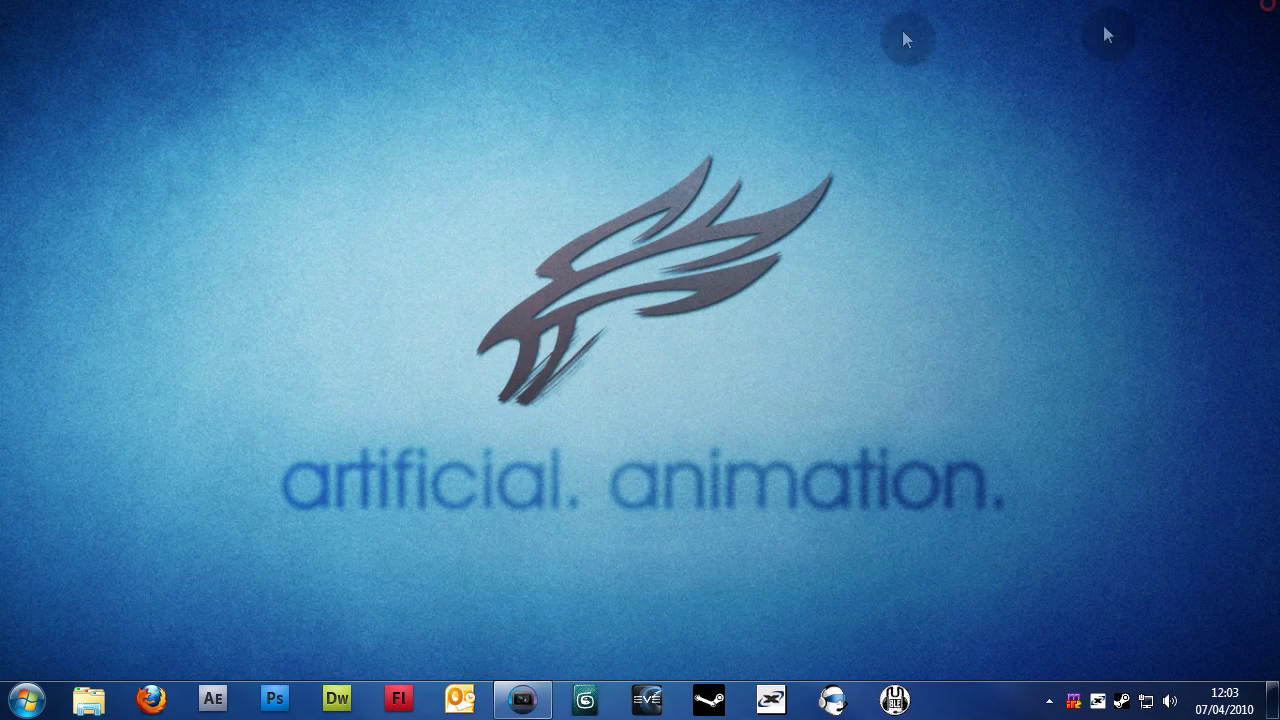
Restore Vegas Pro and place the playhead near the start of the cockpit clip
click(518, 702)
click(388, 167)
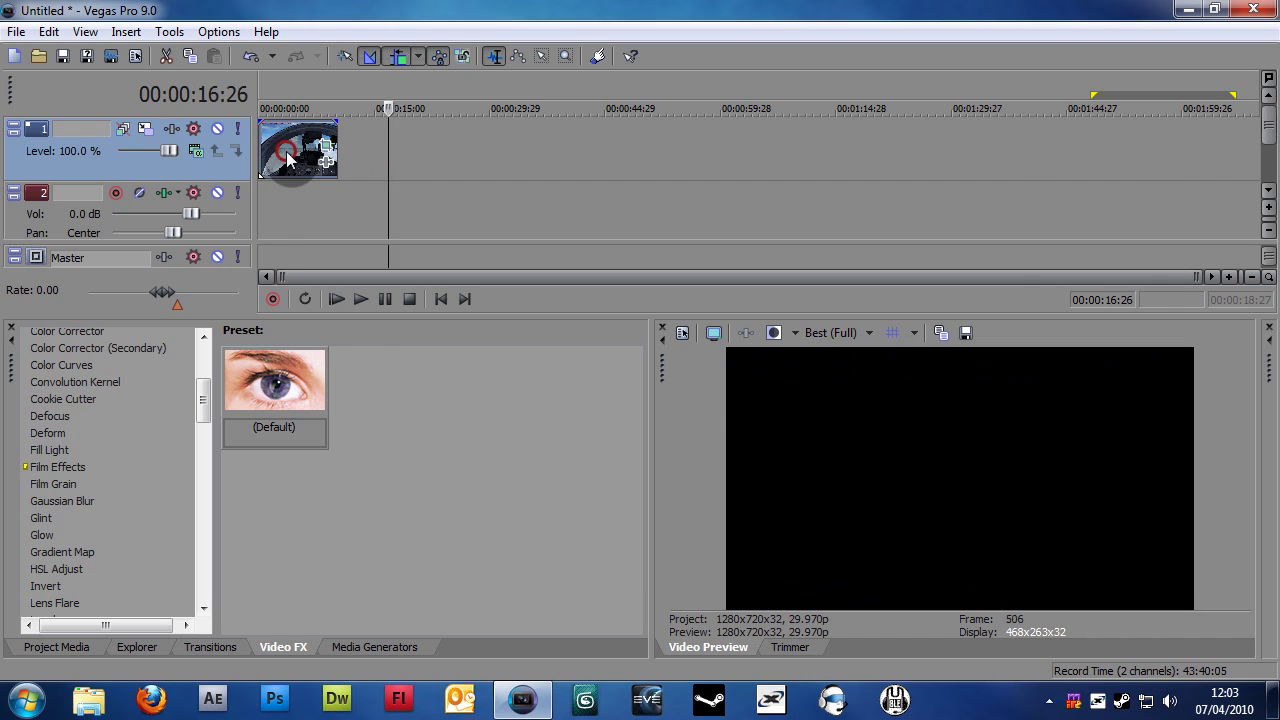
click(289, 200)
click(301, 200)
mouse_move(210, 420)
mouse_down()
mouse_move(206, 368)
mouse_move(203, 443)
mouse_up()
Drag Magic Bullet Looks from Video FX onto the cockpit clip and reposition its settings window
click(60, 387)
click(82, 405)
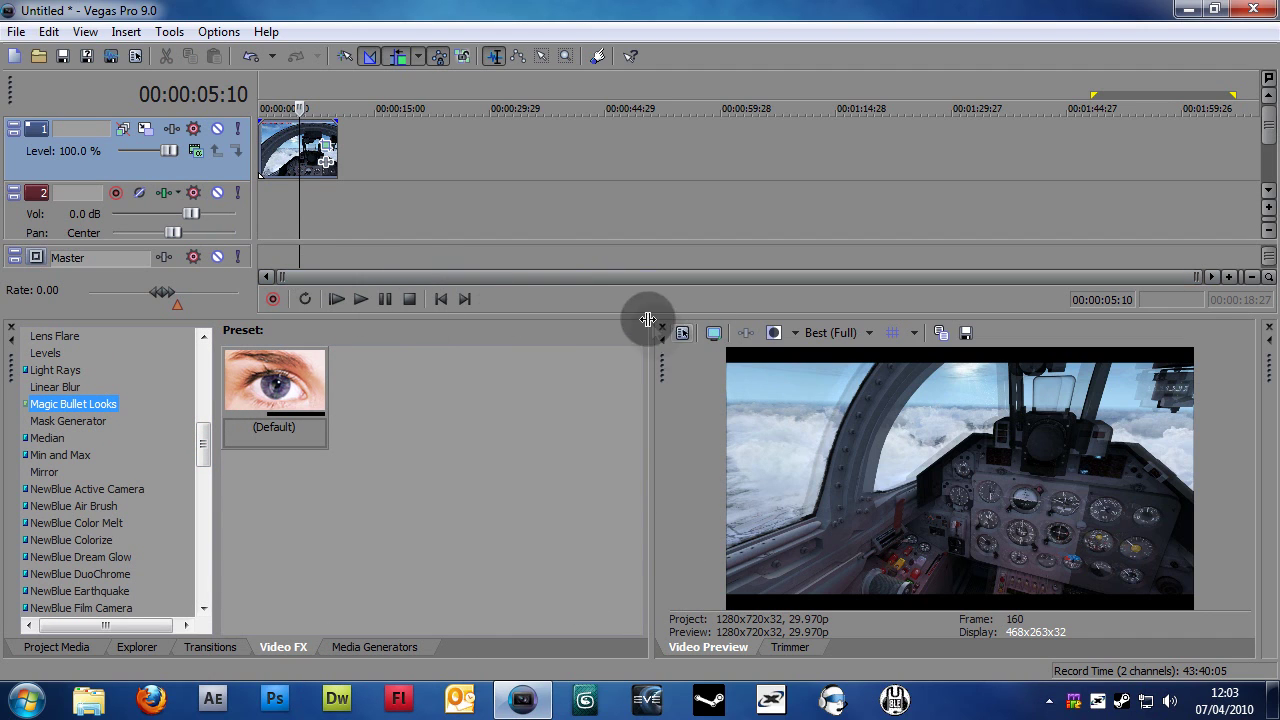
drag(648, 331, 646, 329)
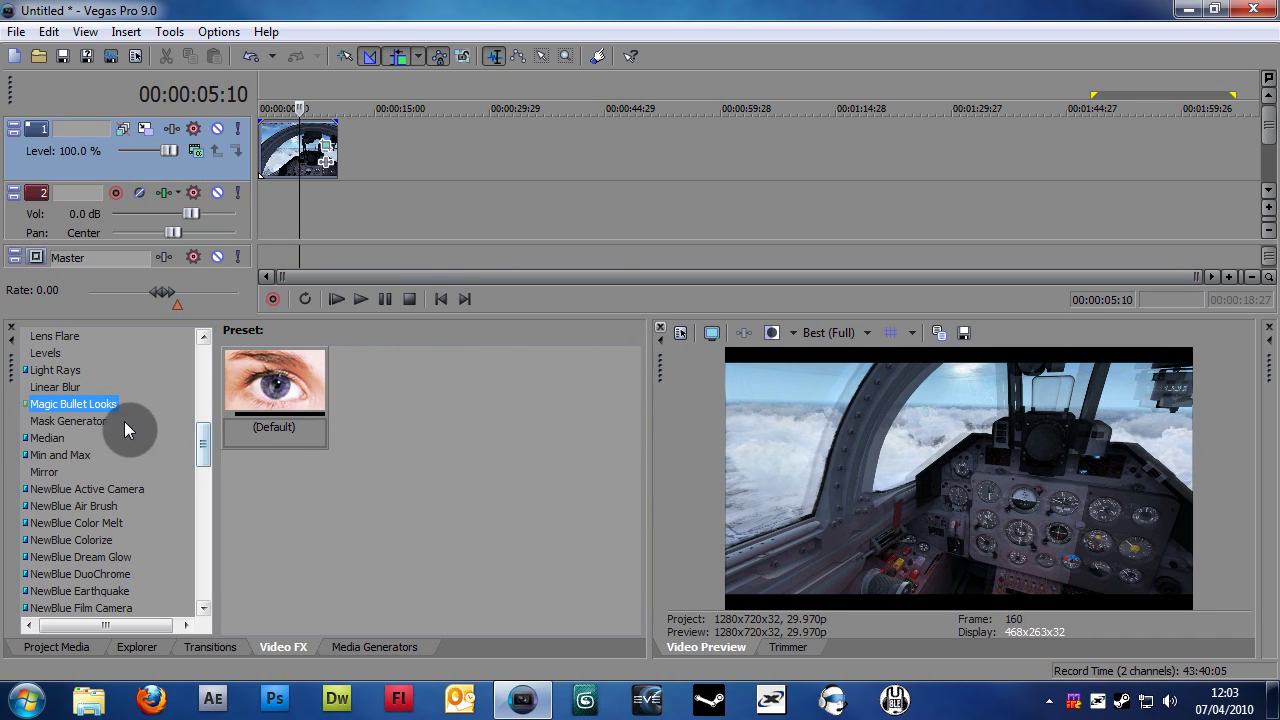
drag(57, 412, 300, 150)
drag(408, 303, 504, 228)
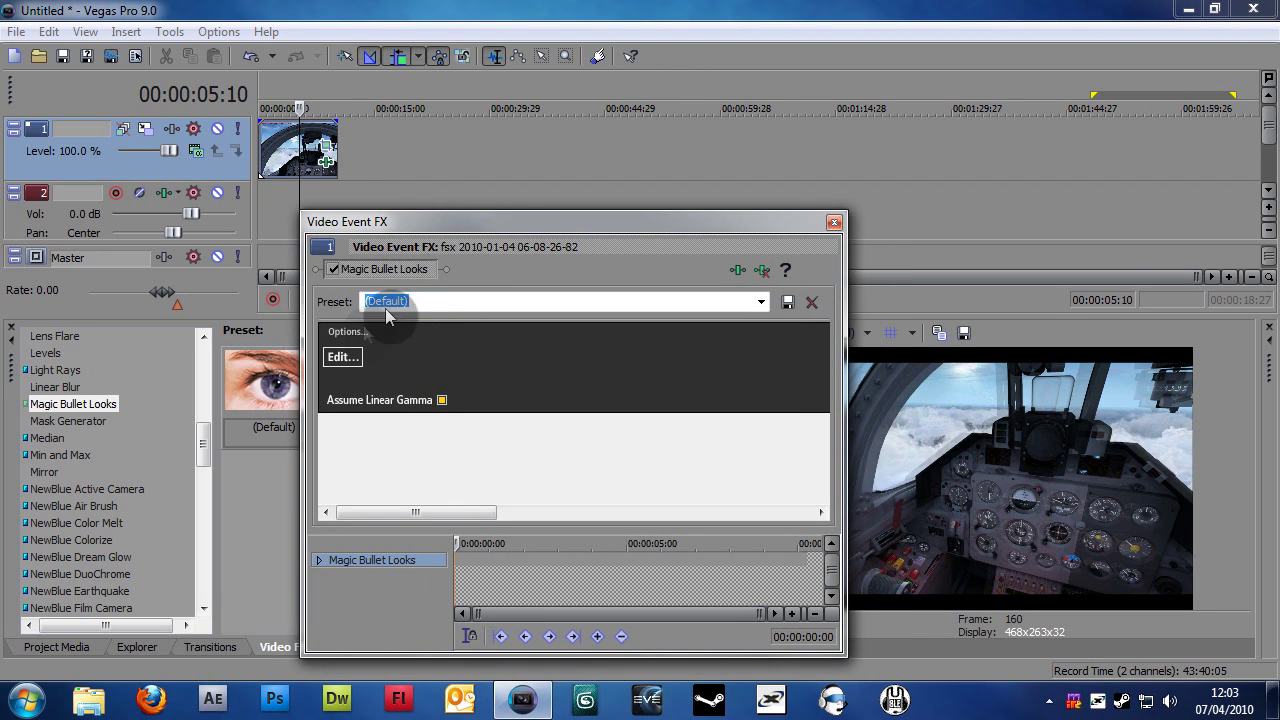
Open the Magic Bullet Looks editor and load the Punchy look as a starting point
click(335, 362)
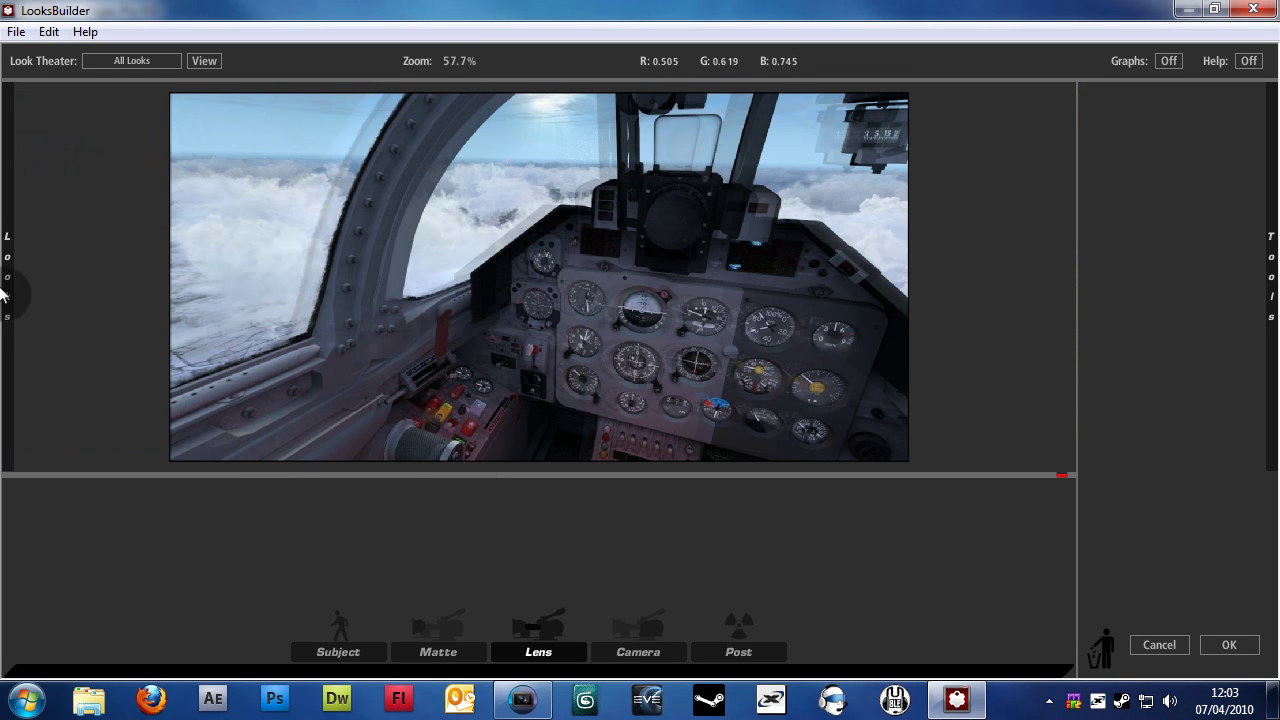
mouse_move(2, 292)
scroll(575, 190, down, 5)
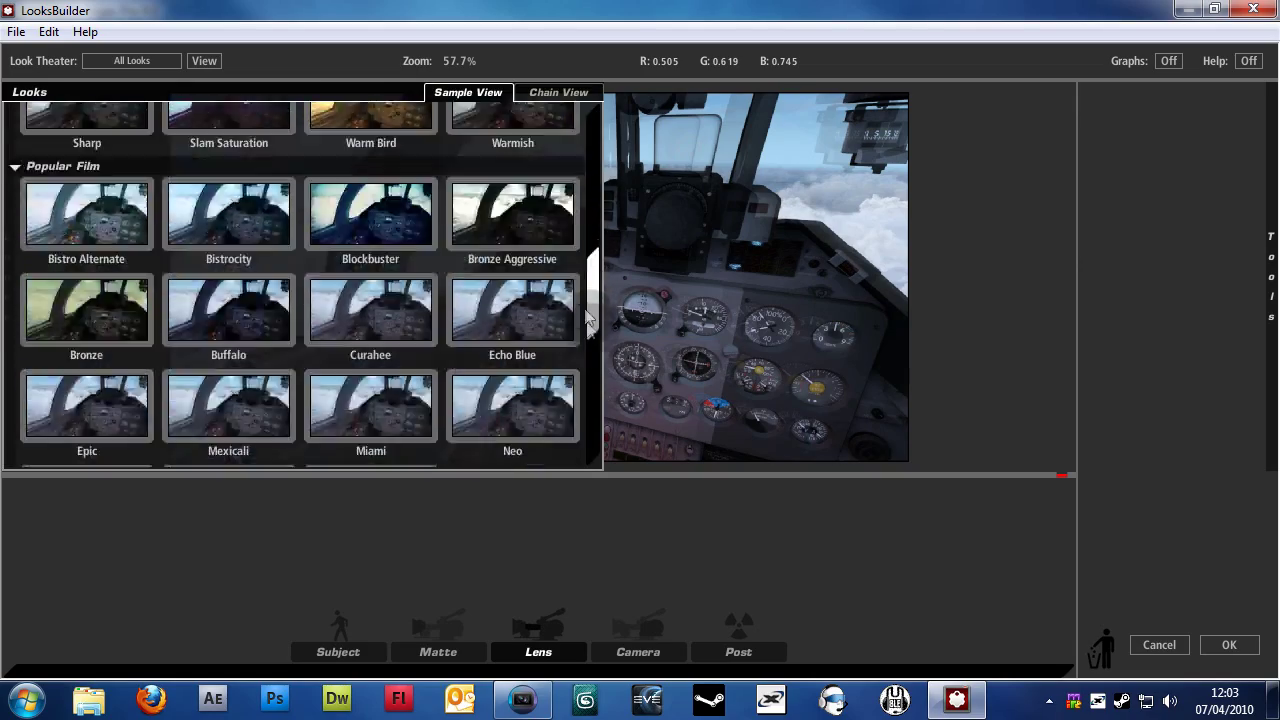
scroll(588, 318, up, 4)
click(537, 402)
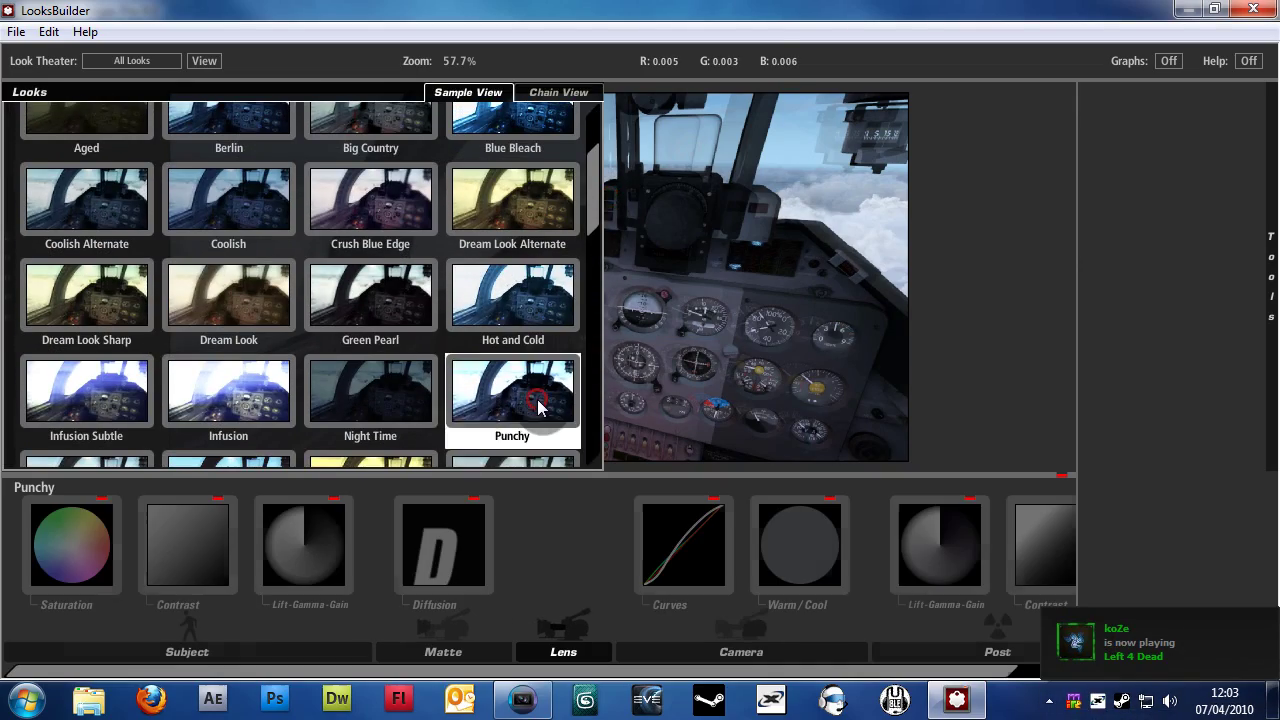
Delete Post Contrast and the other tools from the Punchy look's chain
click(1024, 566)
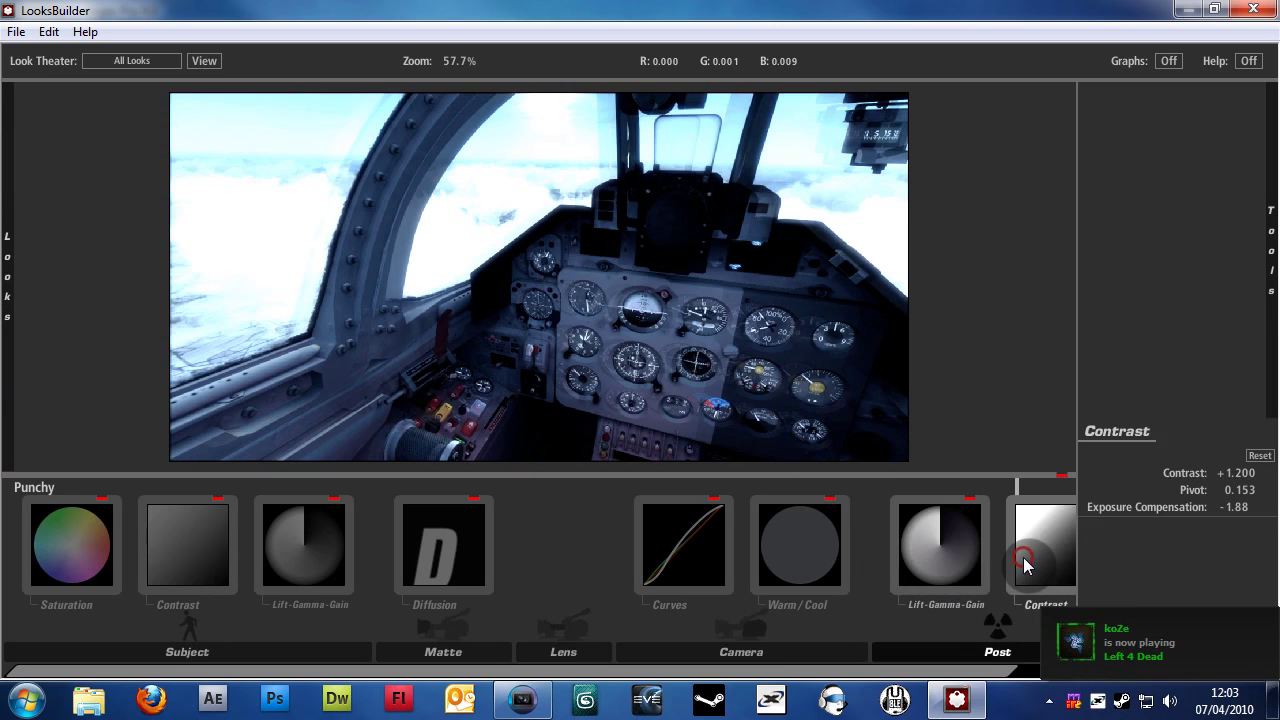
key(Delete)
click(1014, 563)
key(Delete)
key(Delete)
key(Delete)
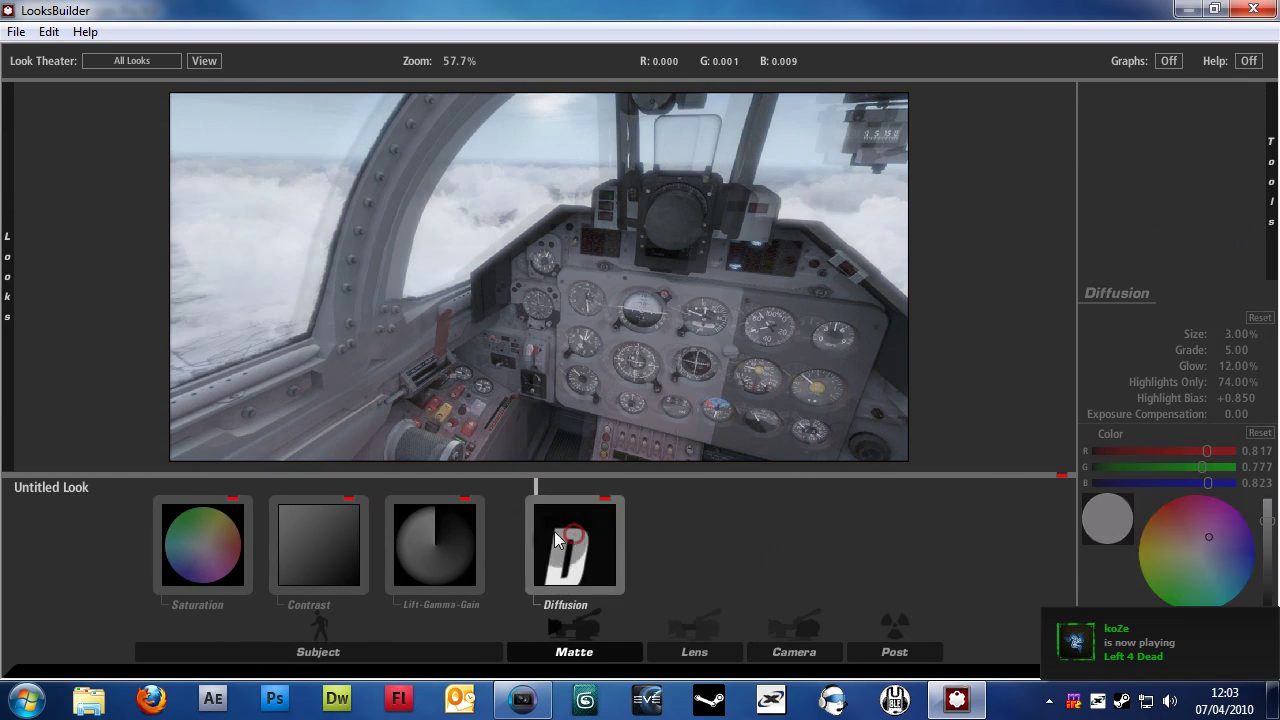
key(Delete)
key(Delete)
key(Delete)
key(Delete)
Add an Anamorphic Flare from the Lens tools to the empty look for blue streaks
mouse_move(1262, 277)
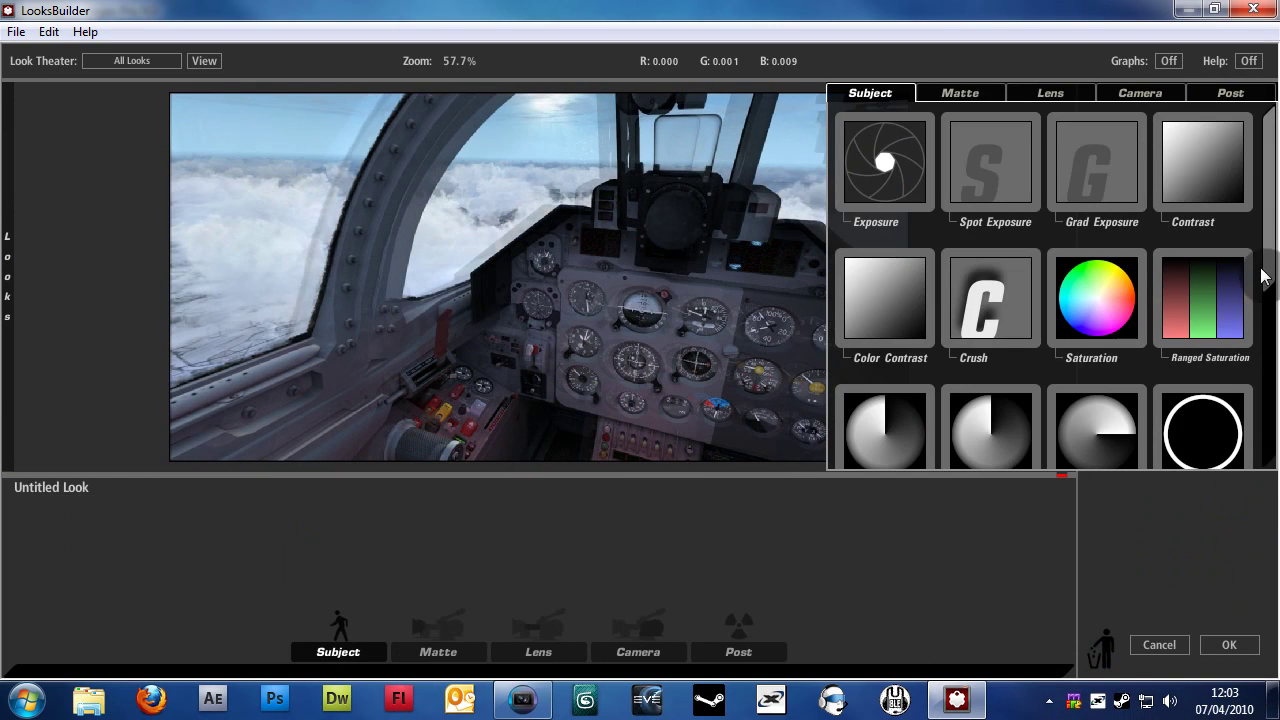
scroll(1266, 225, down, 5)
scroll(1266, 225, up, 5)
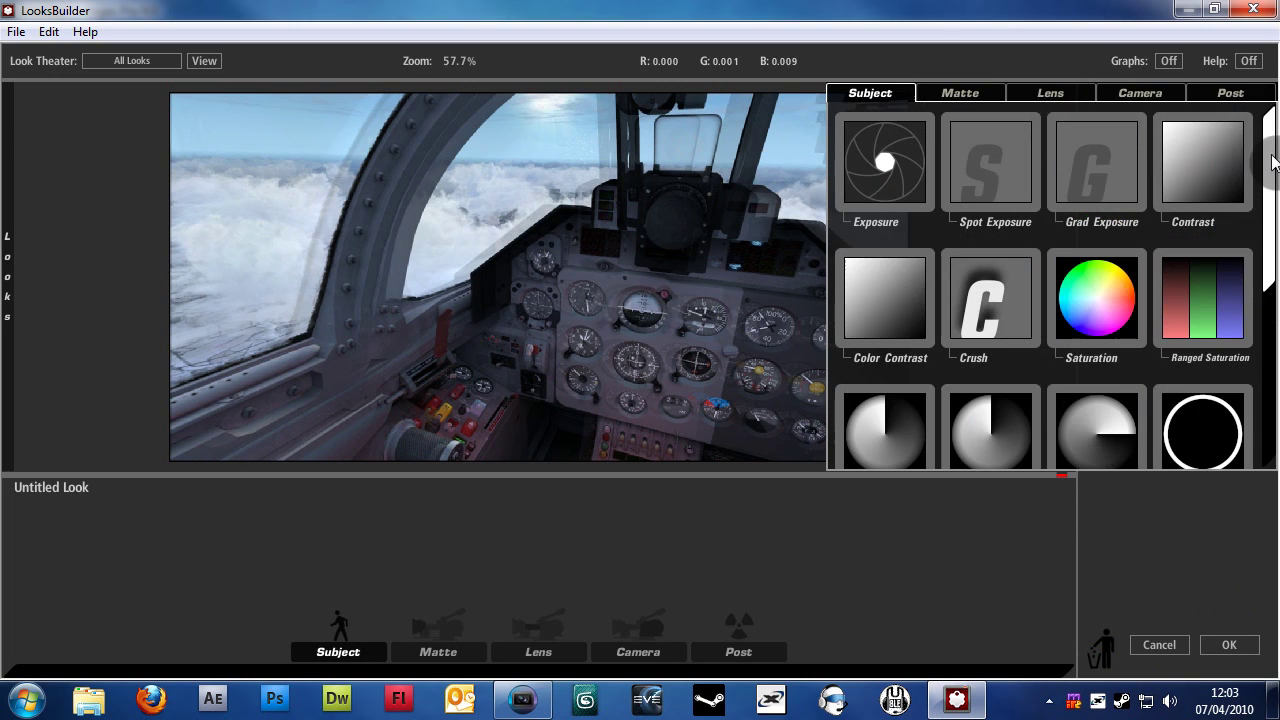
click(1030, 93)
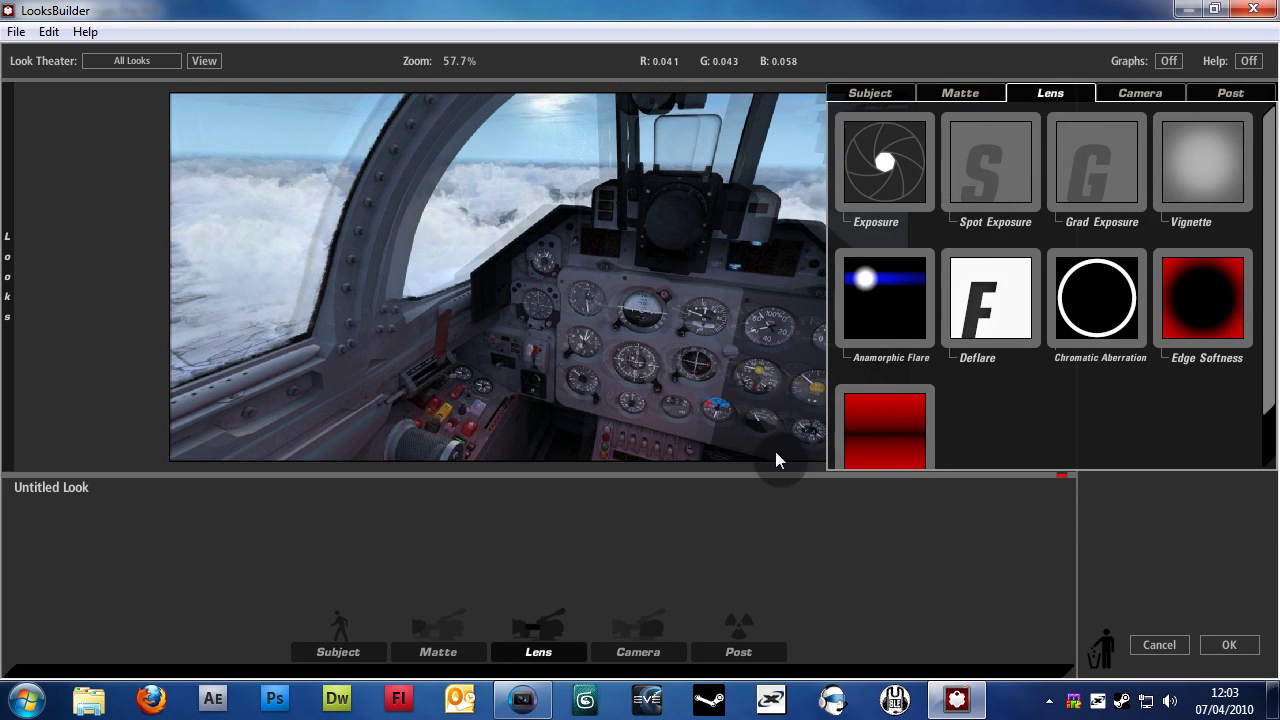
mouse_move(1270, 280)
drag(913, 278, 779, 317)
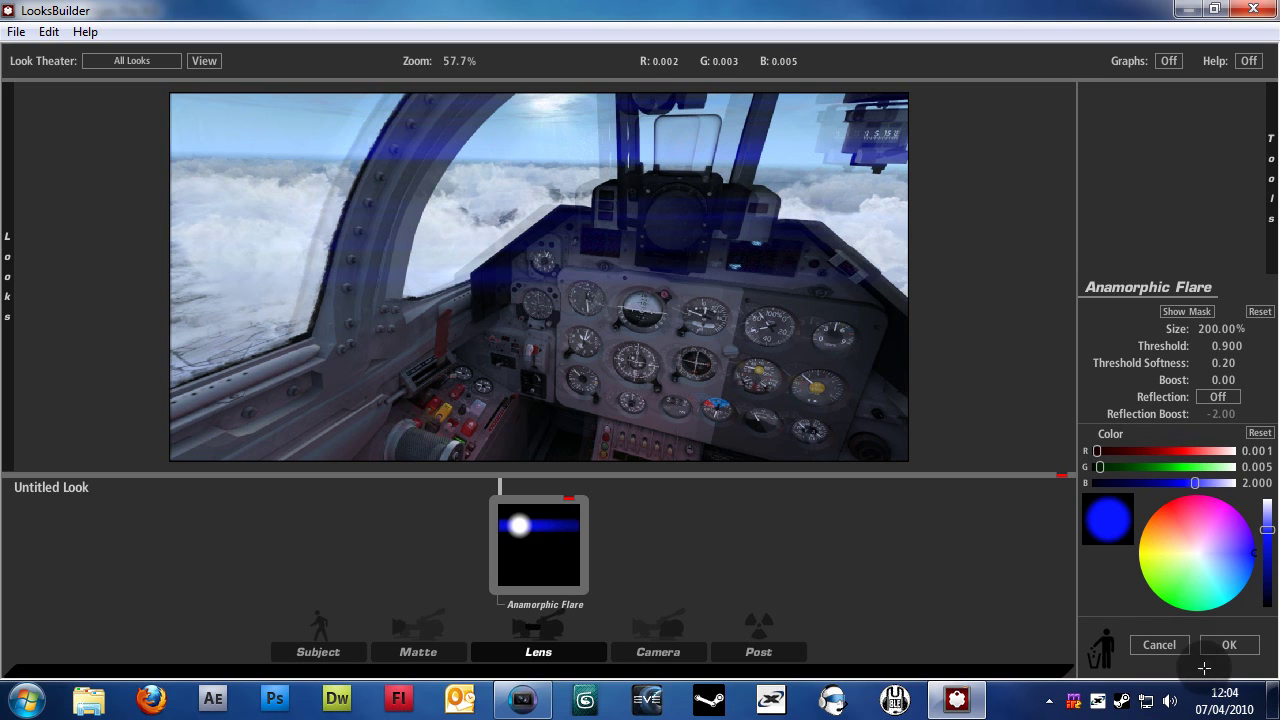
Apply the flare look, then reopen the clip's Magic Bullet Looks editor from earlier in the clip
click(1229, 645)
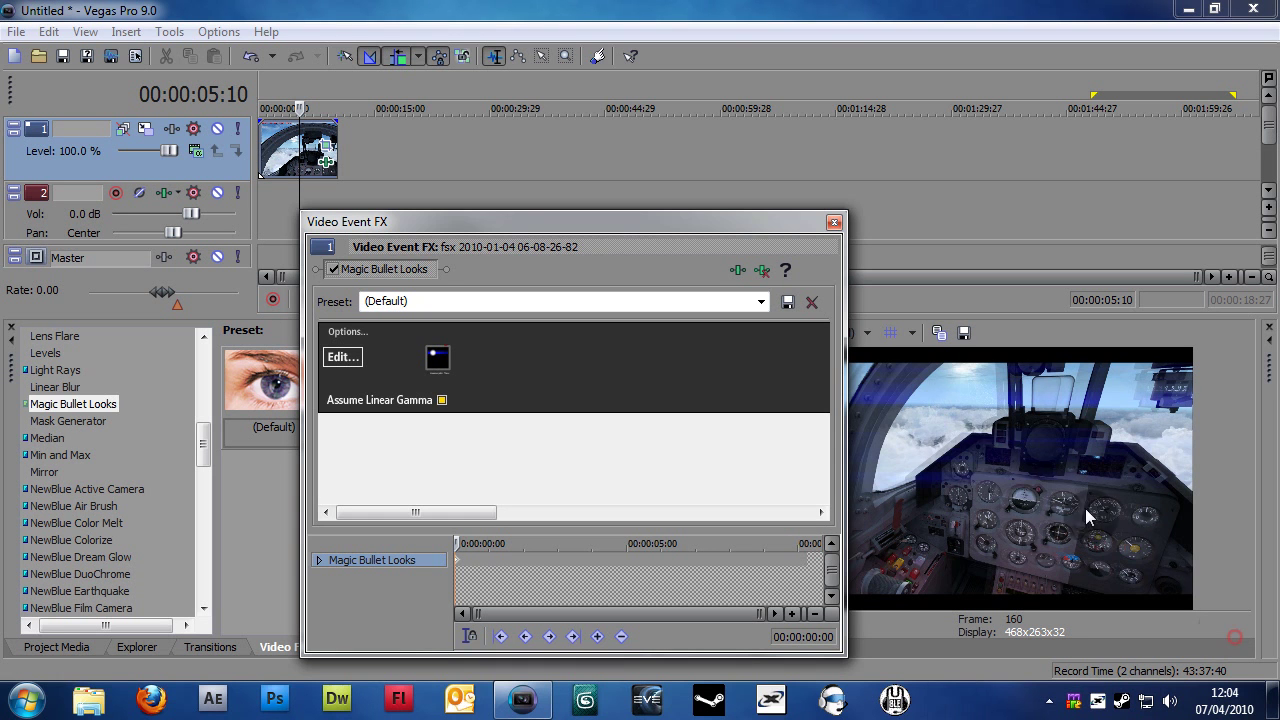
click(834, 222)
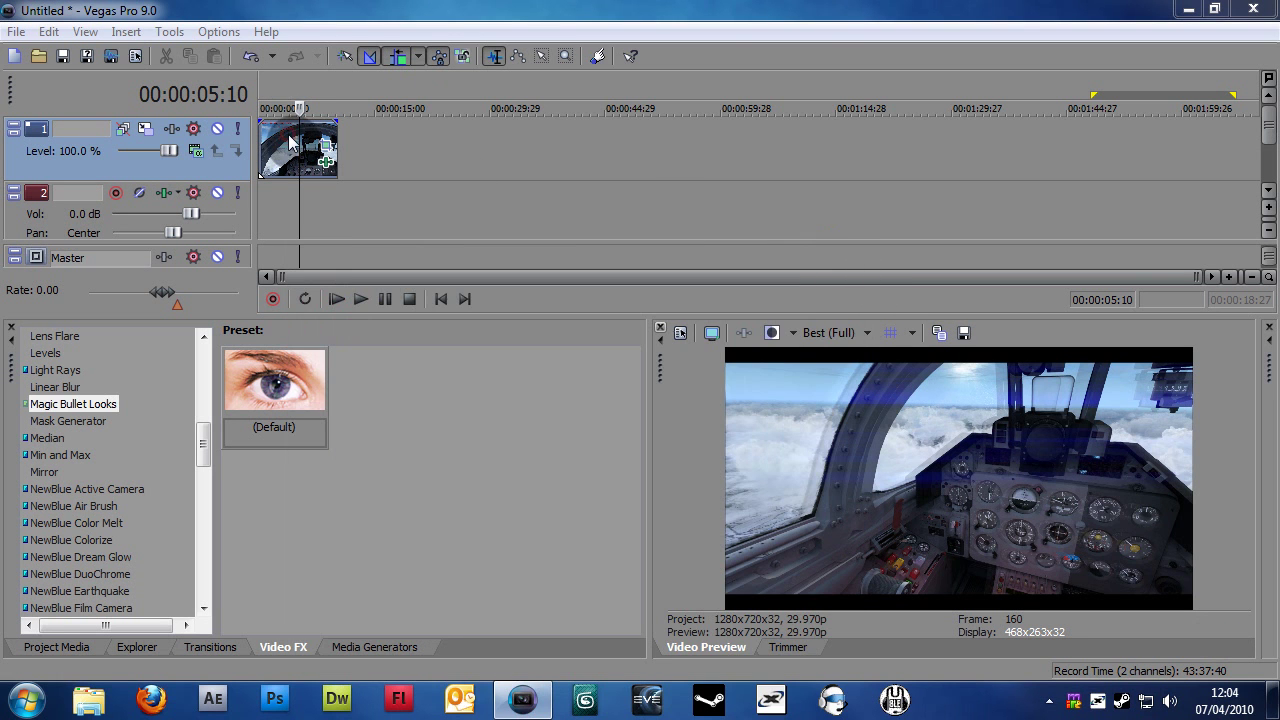
click(284, 150)
click(279, 158)
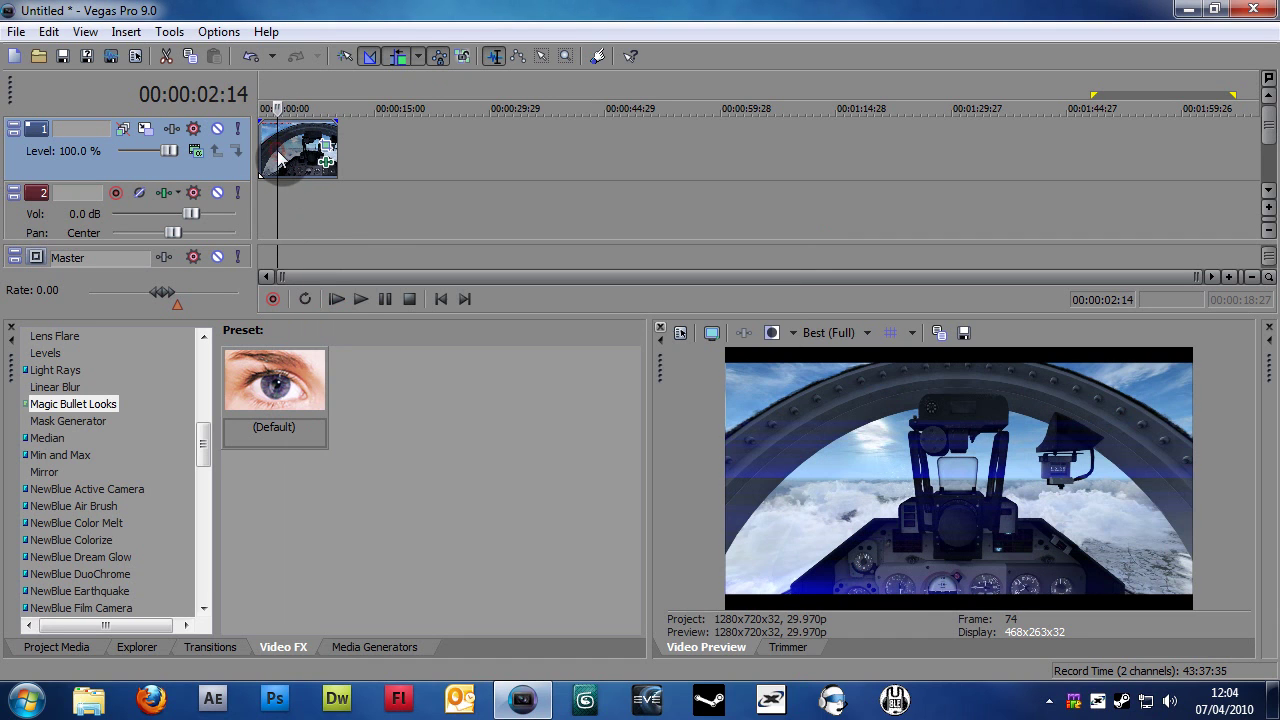
click(325, 147)
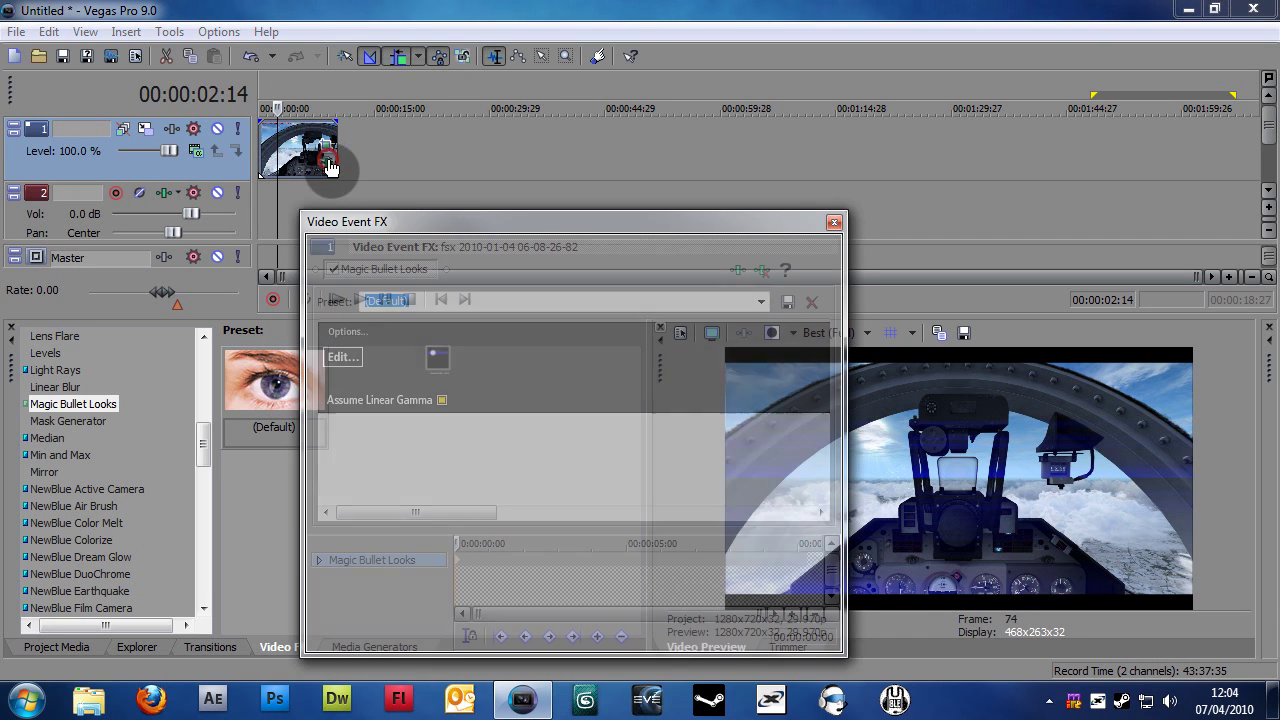
click(340, 357)
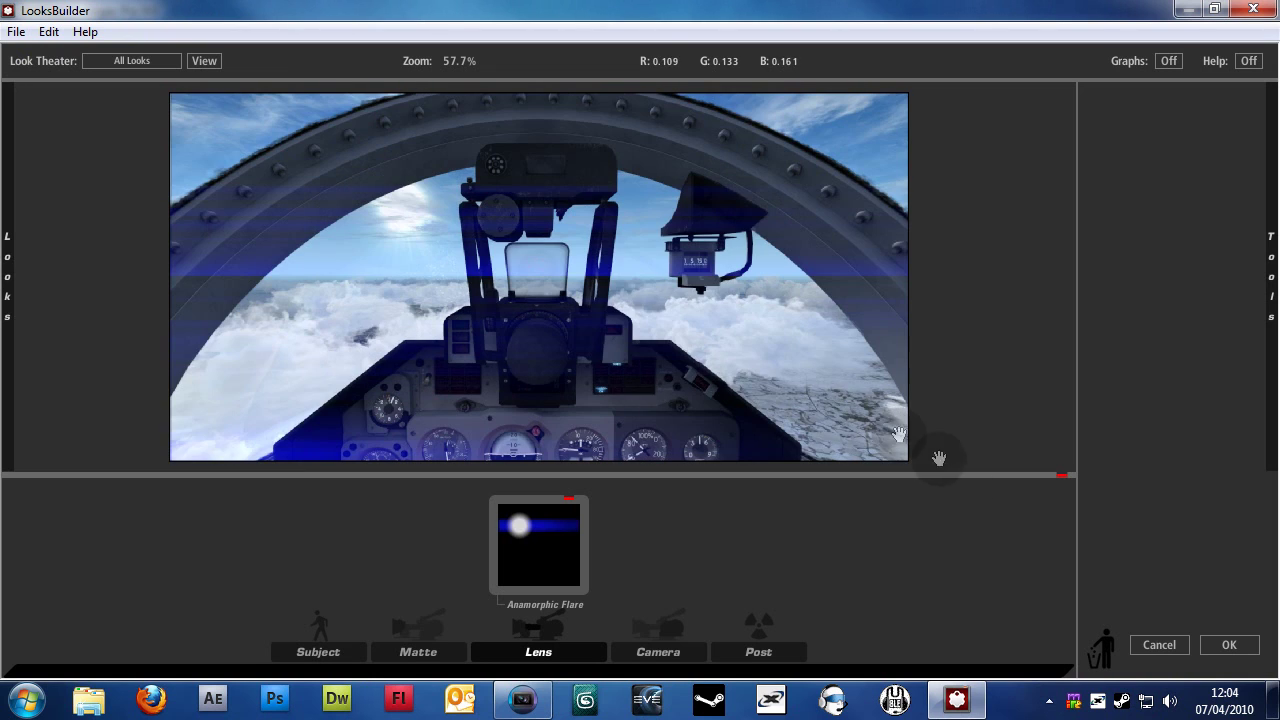
Set the Anamorphic Flare threshold to 0.940 and size to 59.46%, then accept the look
click(565, 500)
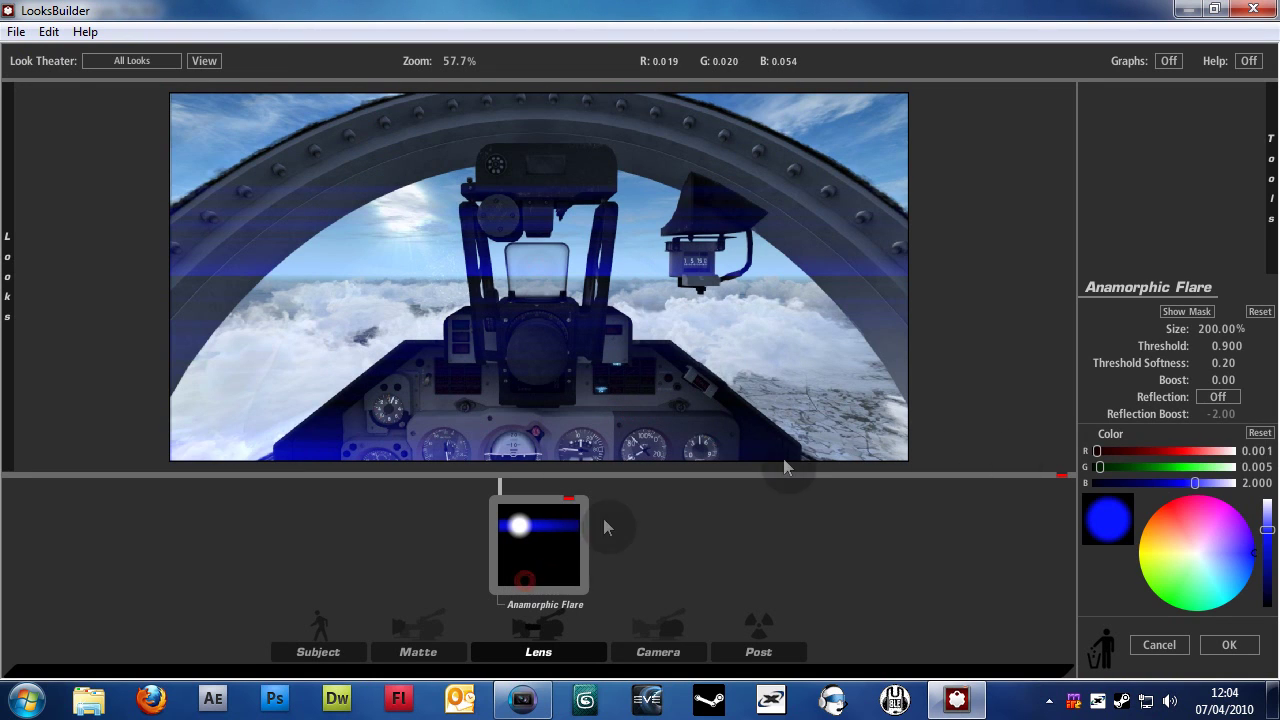
drag(1224, 345, 1250, 346)
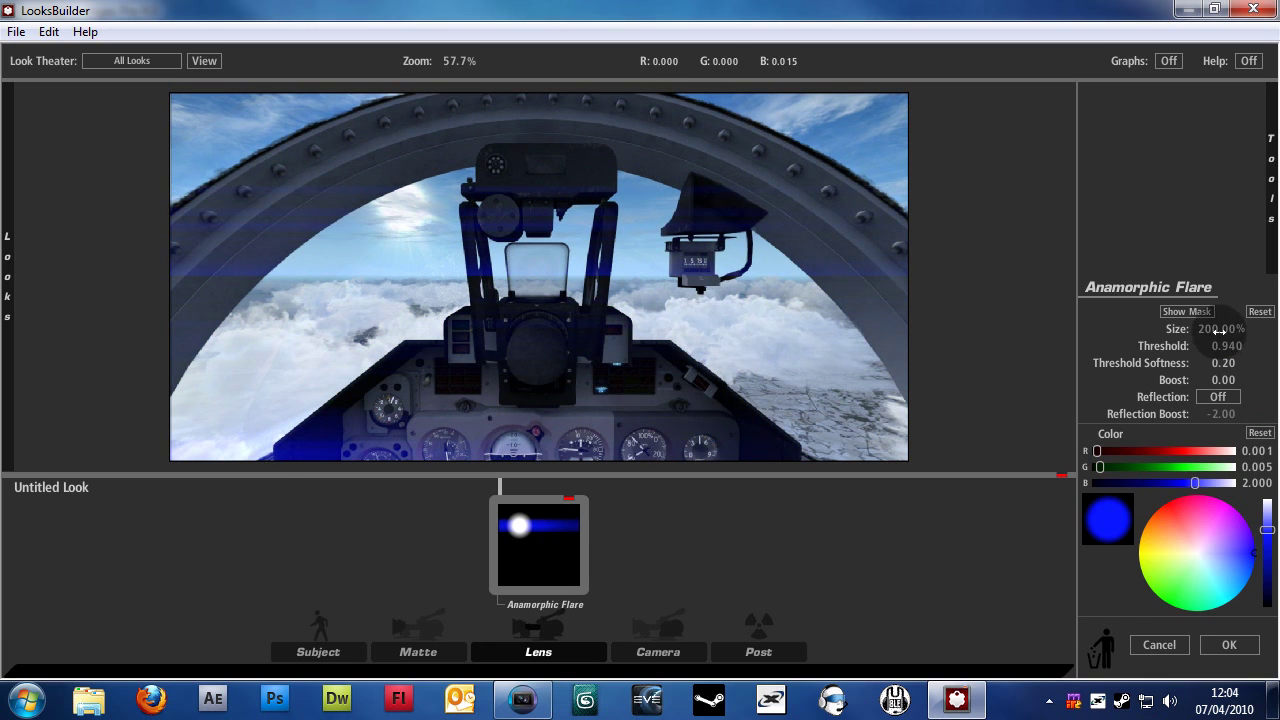
drag(1228, 329, 1195, 329)
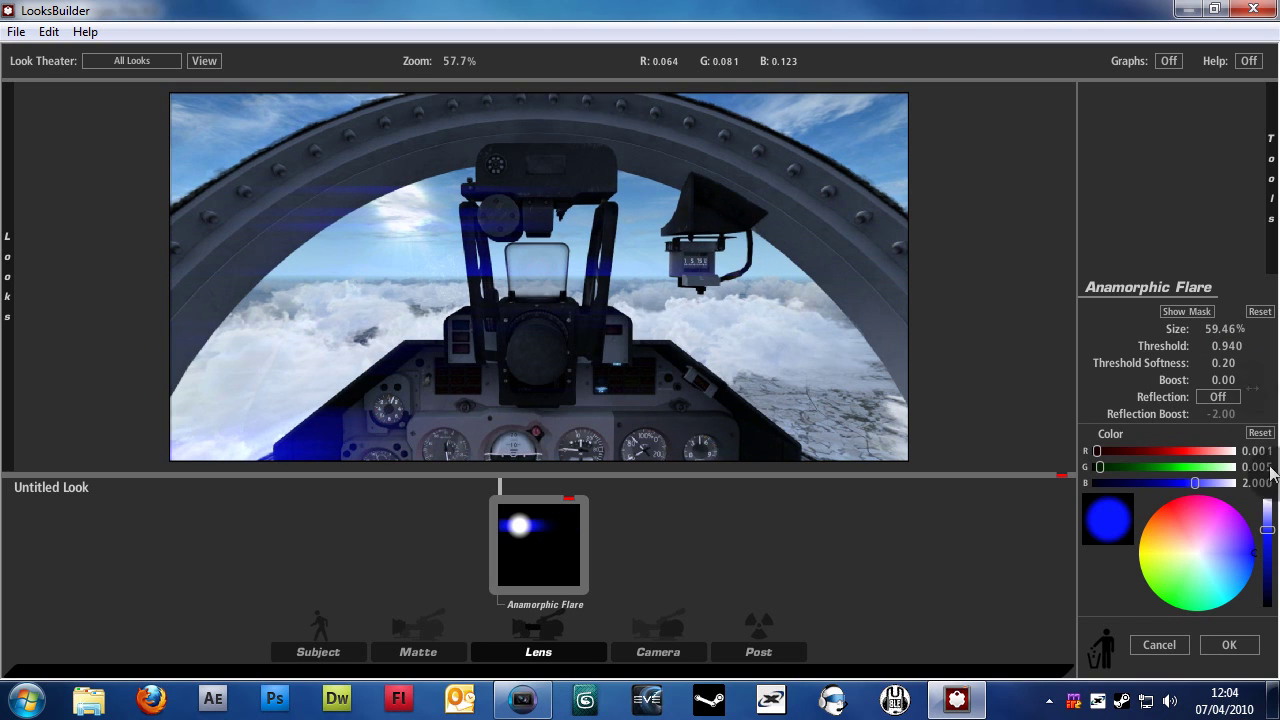
click(1229, 644)
Close the effect window and preview the flared clip from about 2 to nearly 10 seconds
click(834, 221)
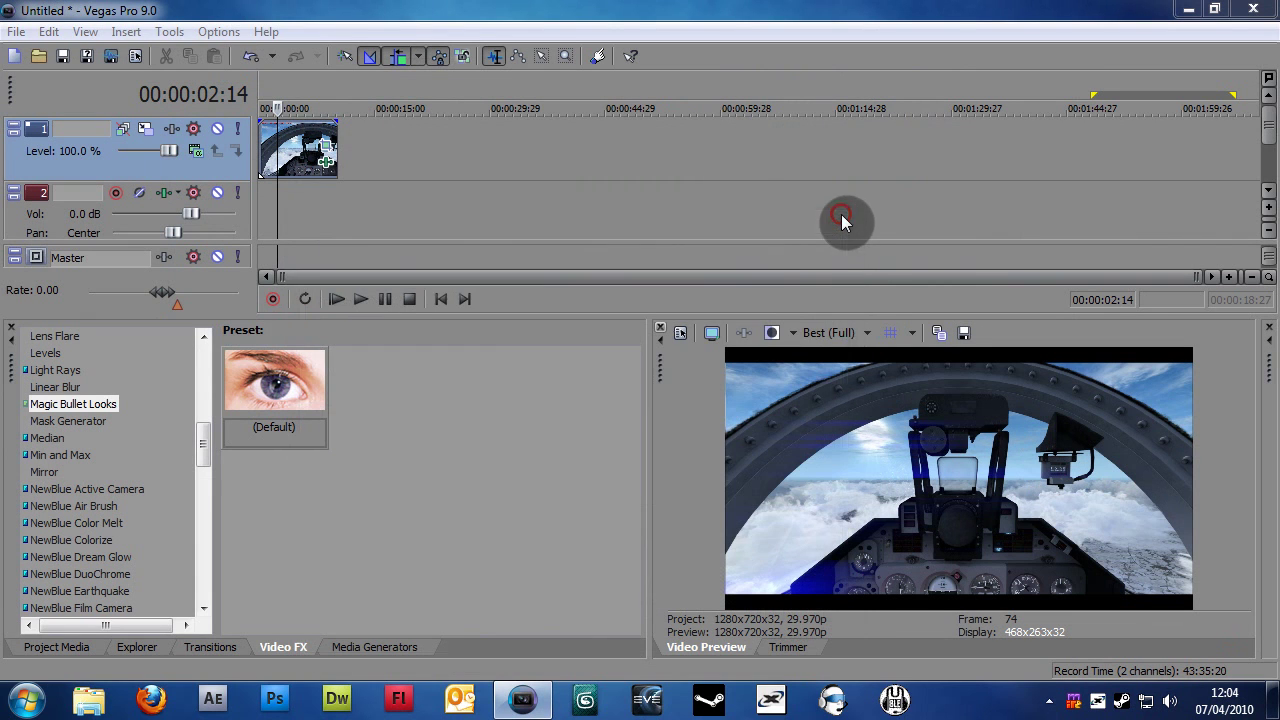
click(316, 94)
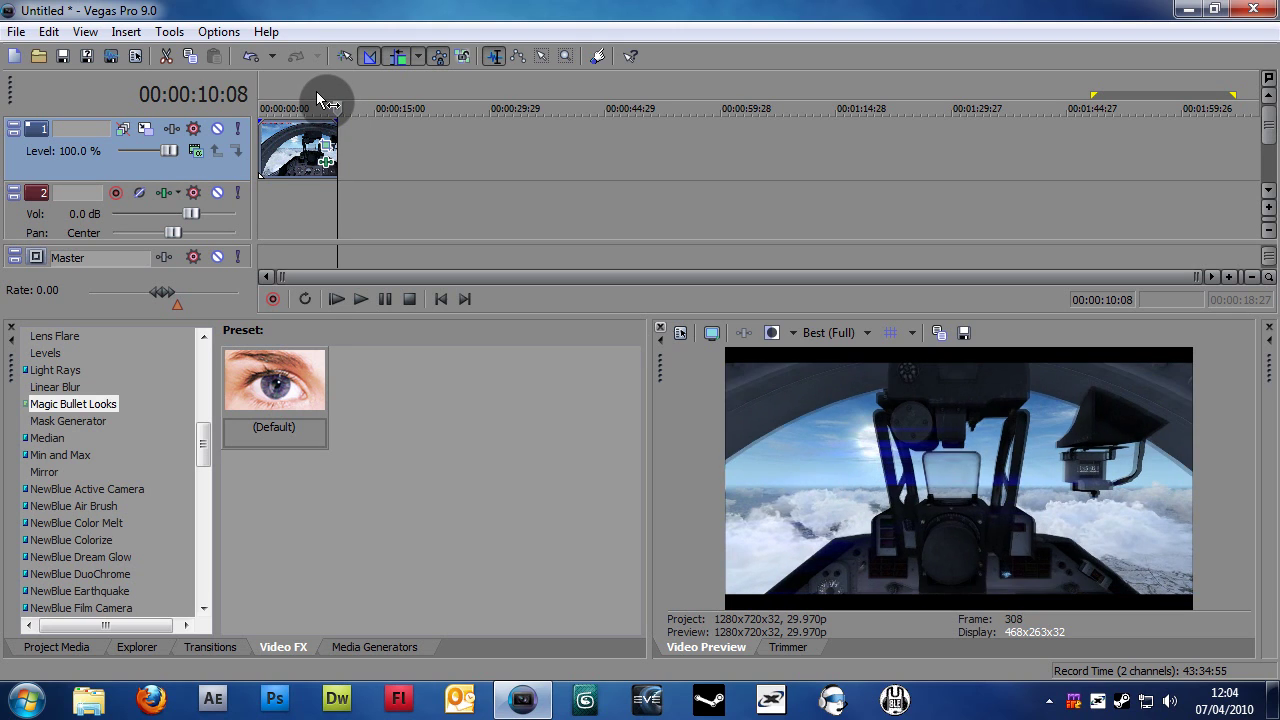
click(298, 92)
click(278, 95)
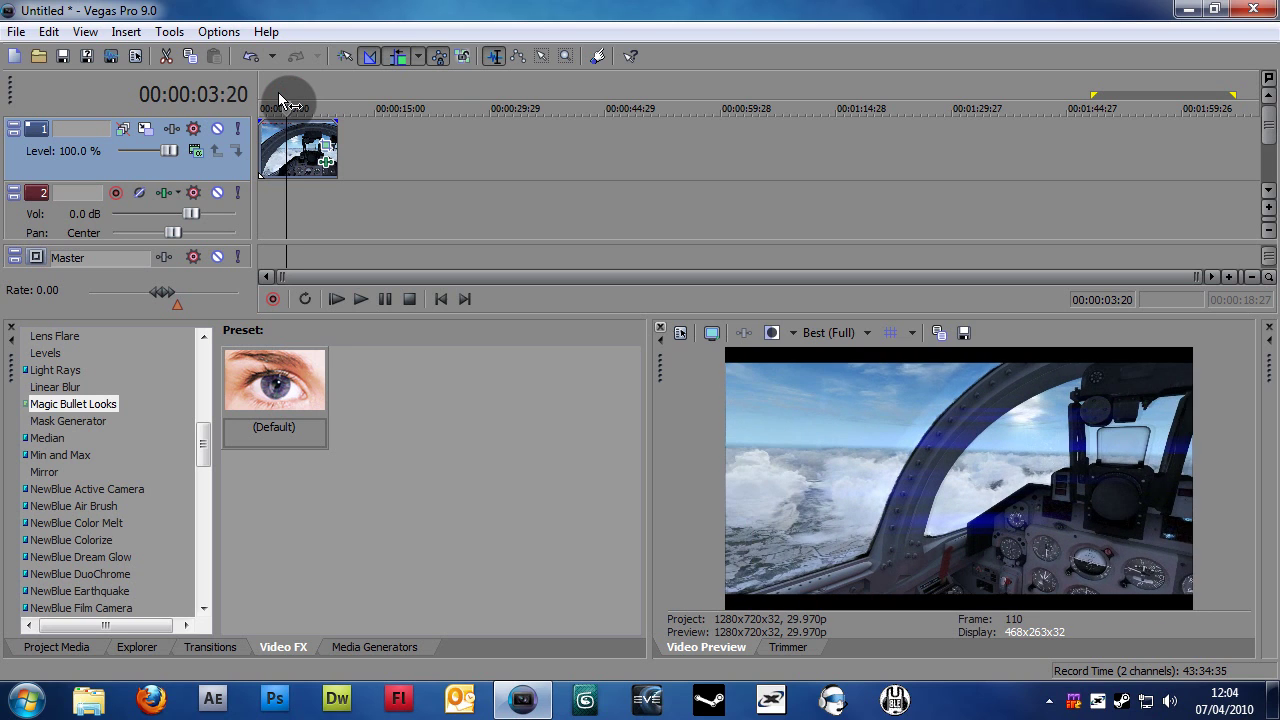
click(294, 91)
mouse_move(302, 95)
mouse_down()
mouse_move(335, 100)
mouse_move(288, 104)
mouse_move(308, 93)
mouse_up()
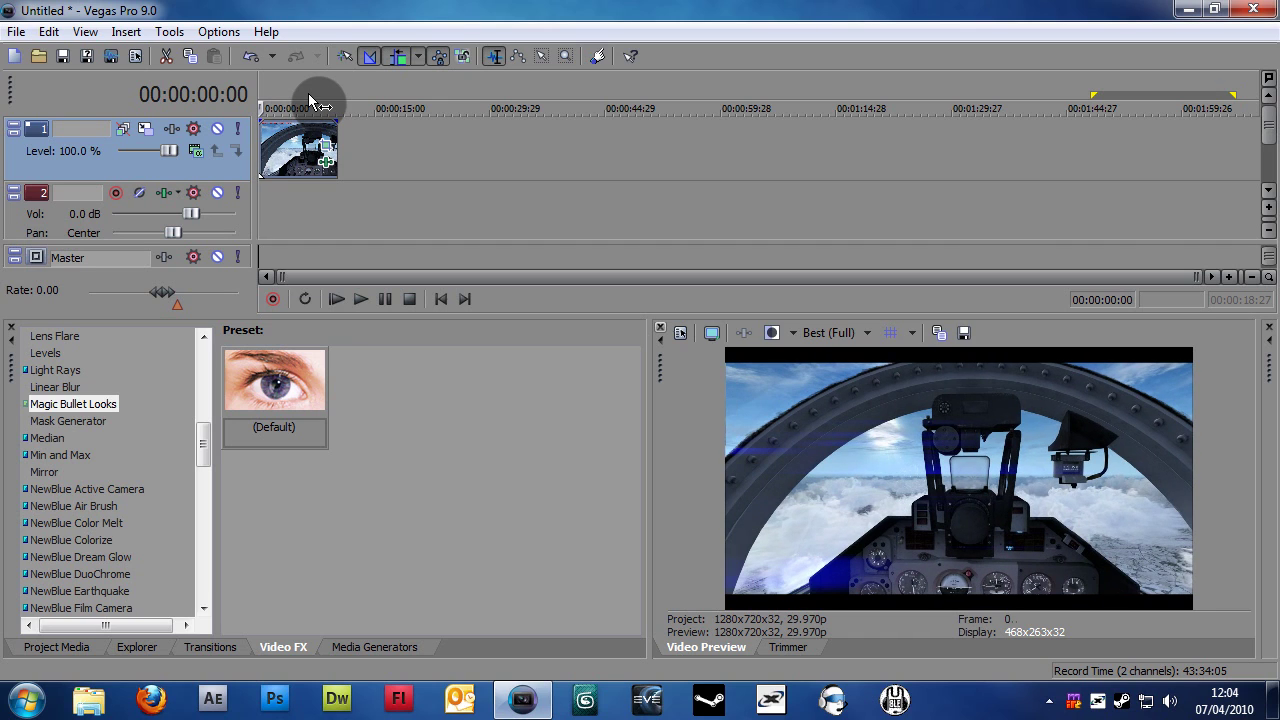
Check the clip at about 6 and 8 seconds, then exit Vegas Pro without saving
click(308, 93)
click(323, 100)
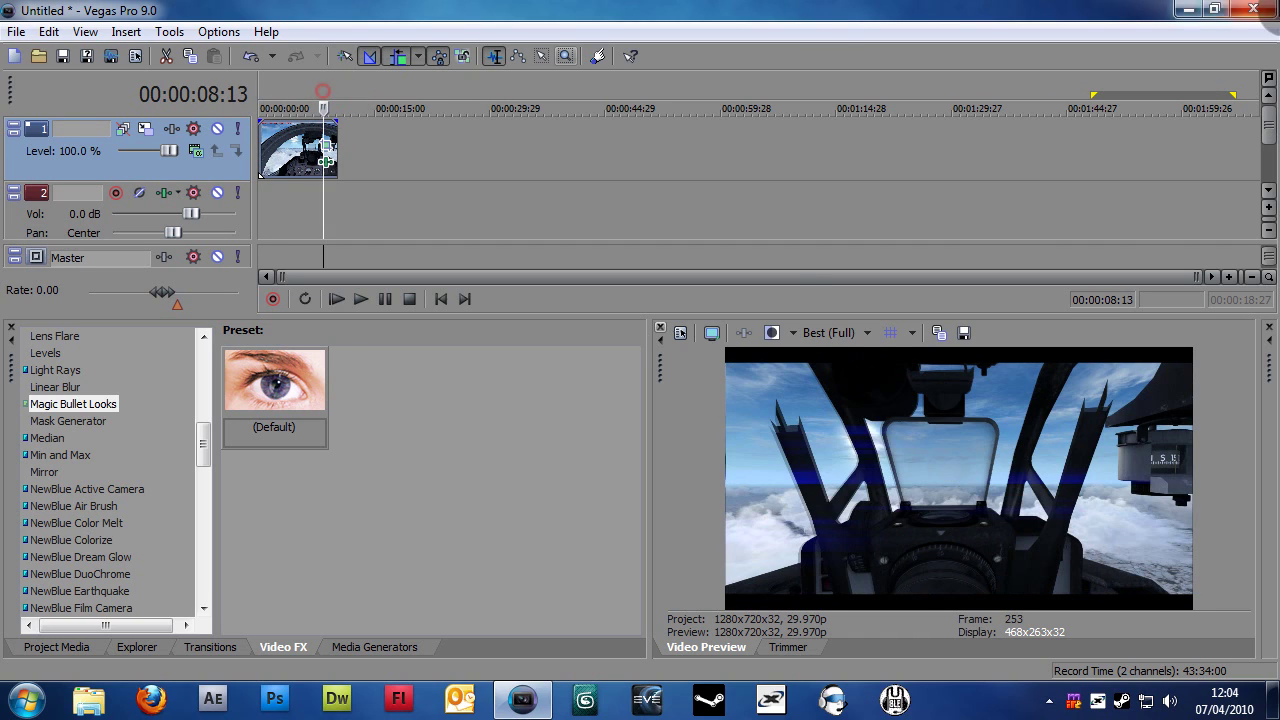
click(1253, 9)
click(621, 318)
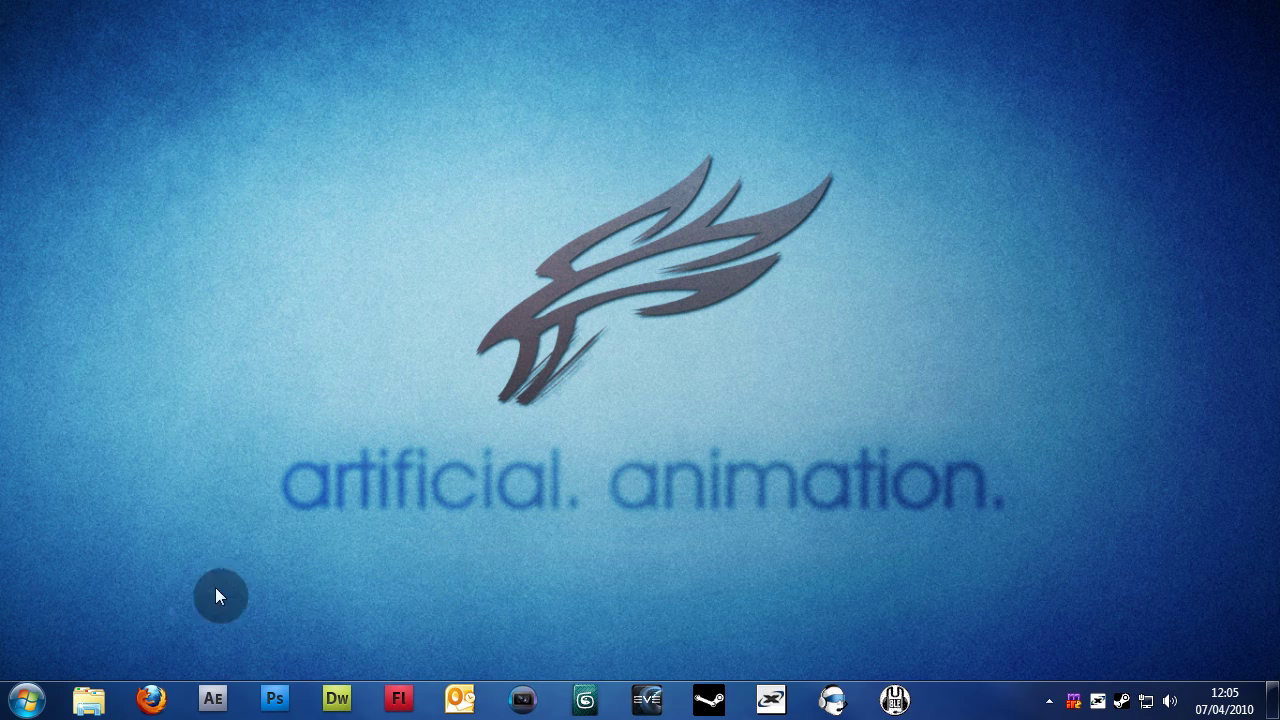
click(153, 697)
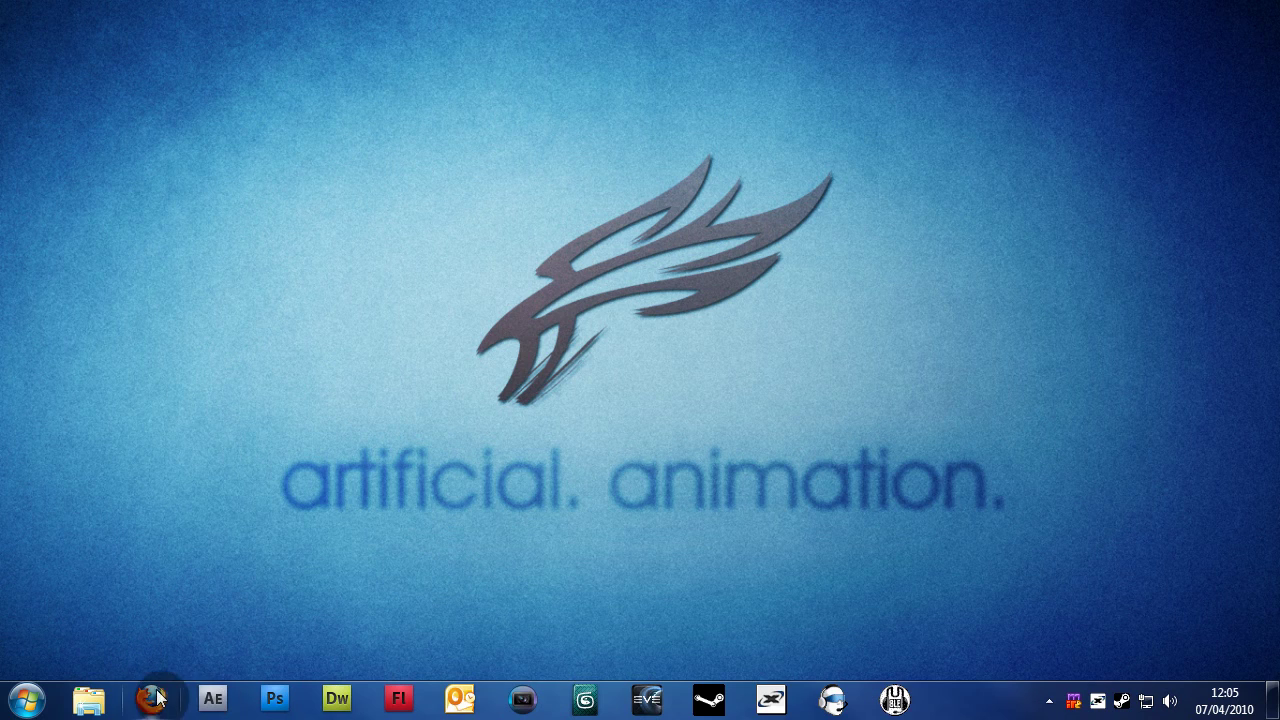